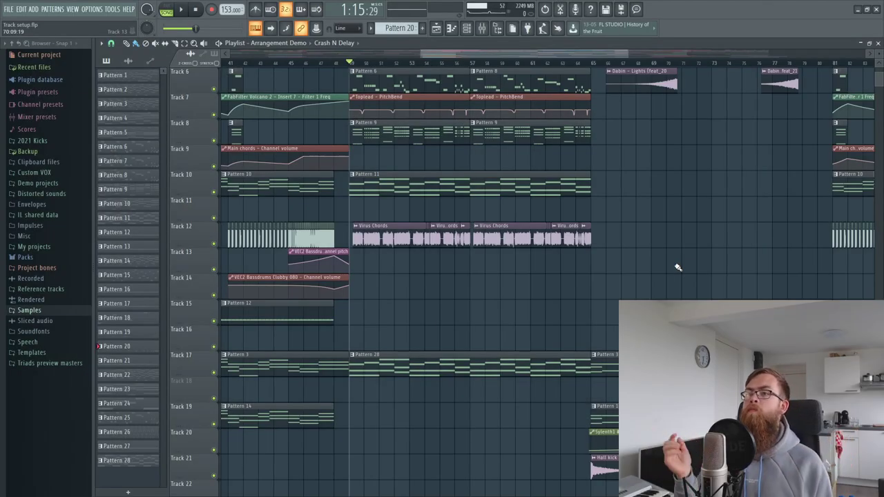
Play the drop briefly, then look over the upper playlist tracks
key("space")
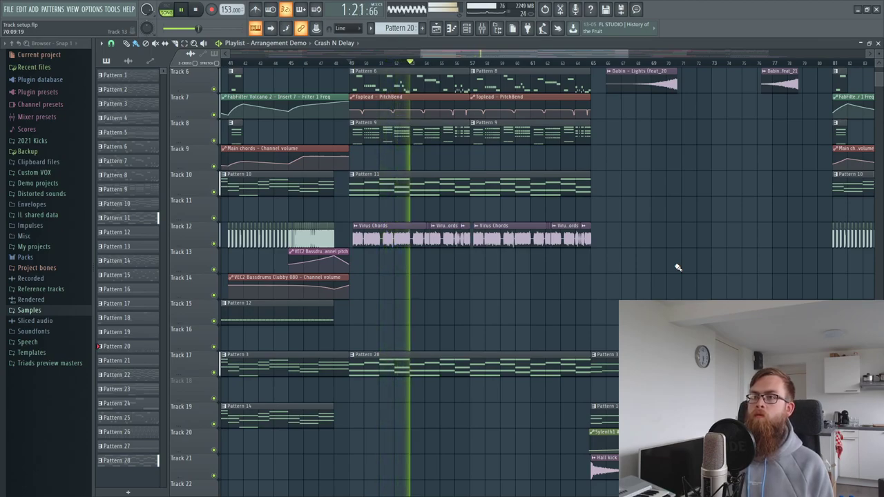
key("space")
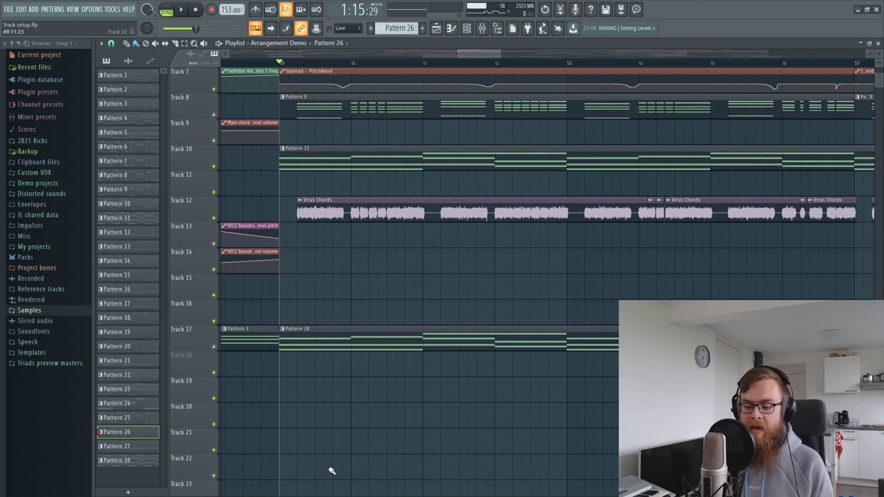
scroll(336, 351, "up", 4)
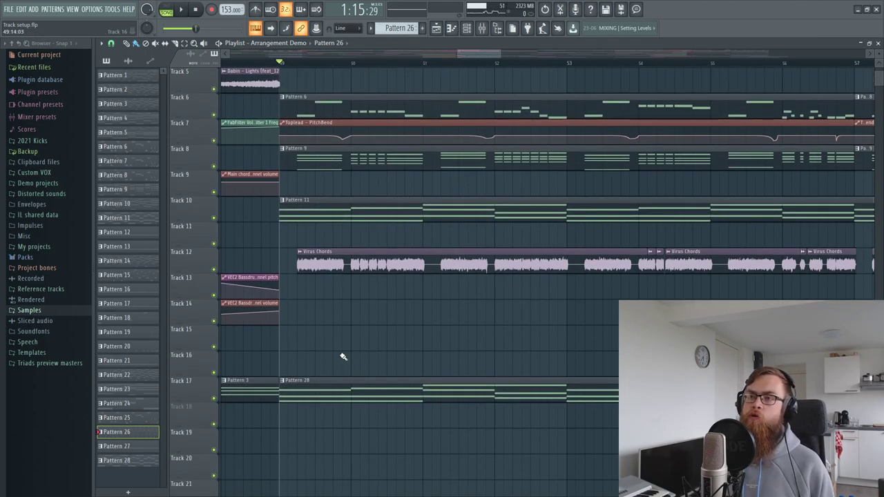
left_click_drag(346, 247, 403, 157)
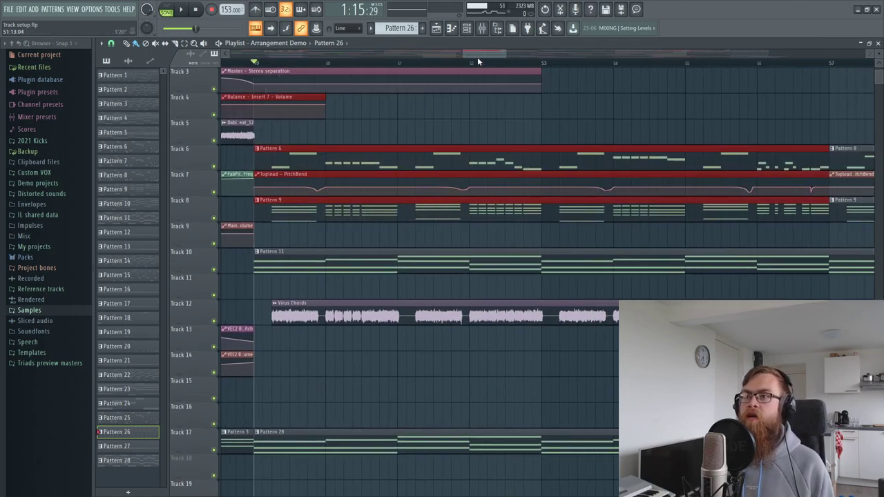
scroll(464, 209, "down", 3)
Select the lead clips on tracks 6–8 from bar 57 and the Virus Chords clips on track 12, then deselect them
left_click_drag(464, 209, 769, 144)
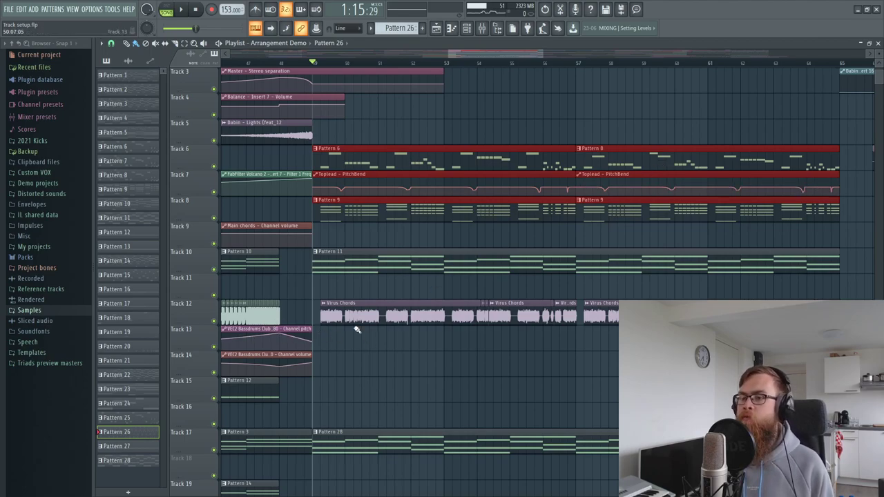
left_click_drag(357, 329, 433, 337)
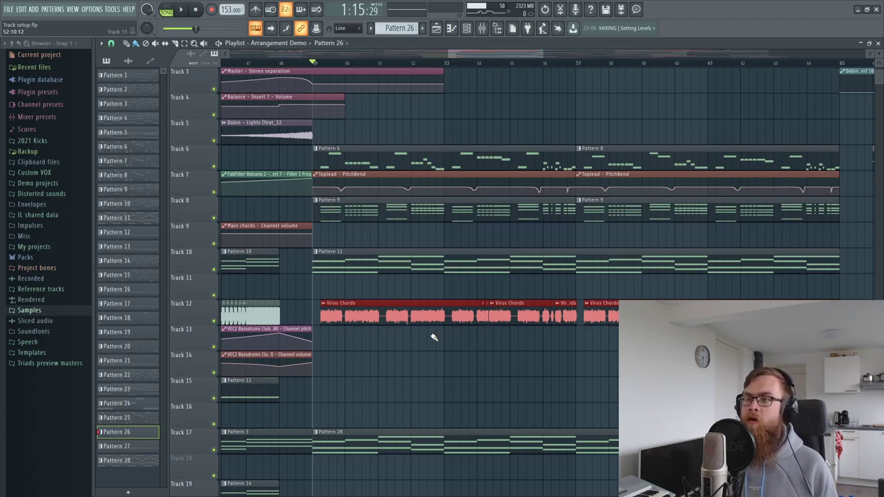
left_click(441, 362)
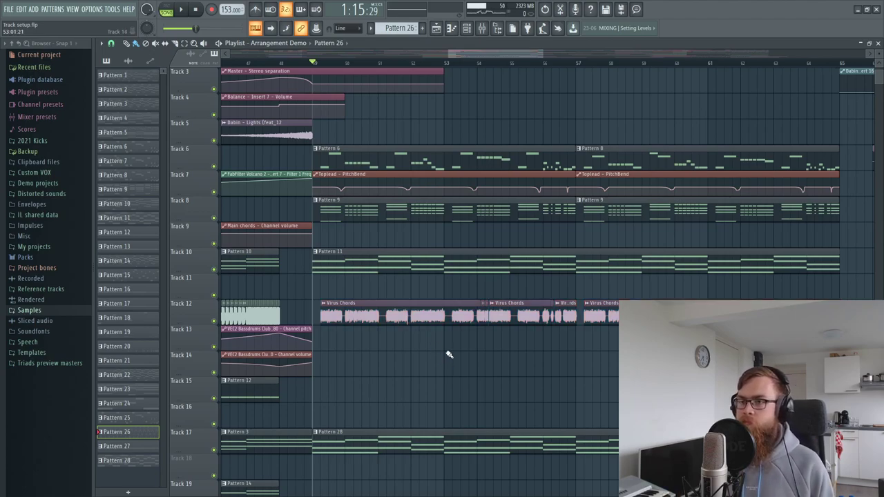
Mute tracks 10 and 17, the Pattern 19 clip on track 27 and the Pattern 26 clips on track 40
scroll(444, 319, "down", 2)
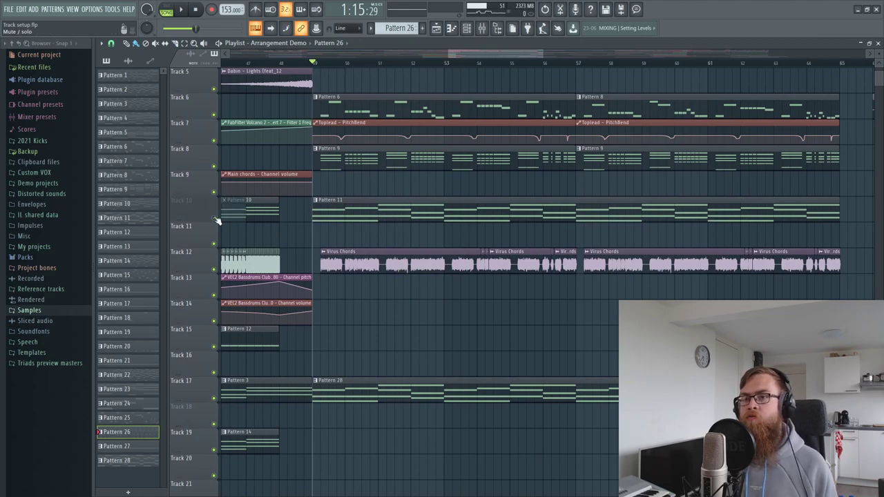
left_click(214, 217)
left_click(214, 399)
scroll(328, 322, "down", 5)
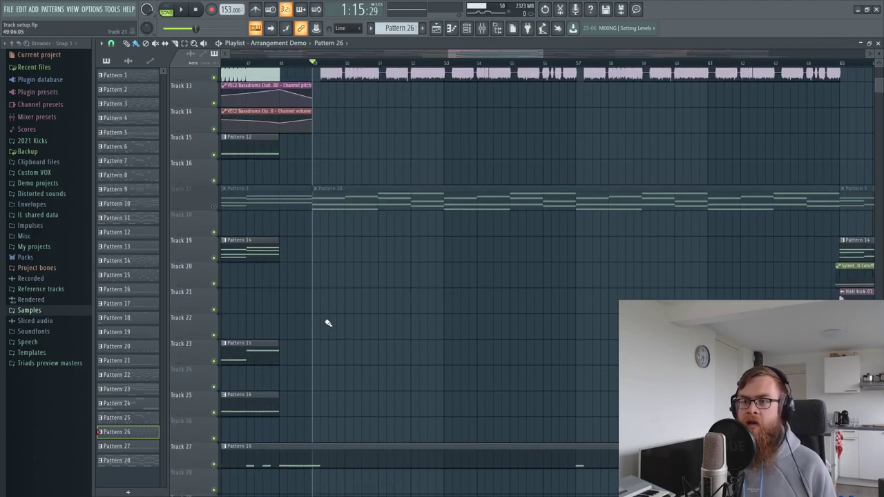
scroll(336, 299, "down", 6)
scroll(290, 276, "down", 4)
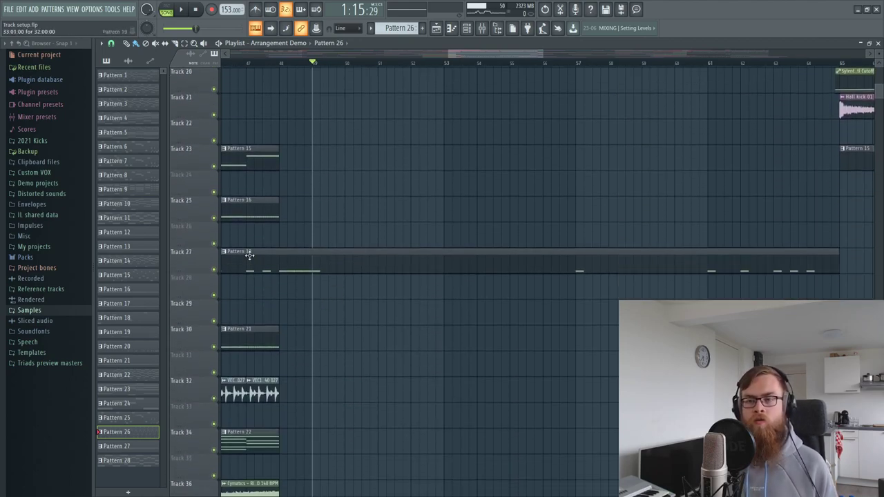
left_click(215, 272)
scroll(332, 300, "down", 9)
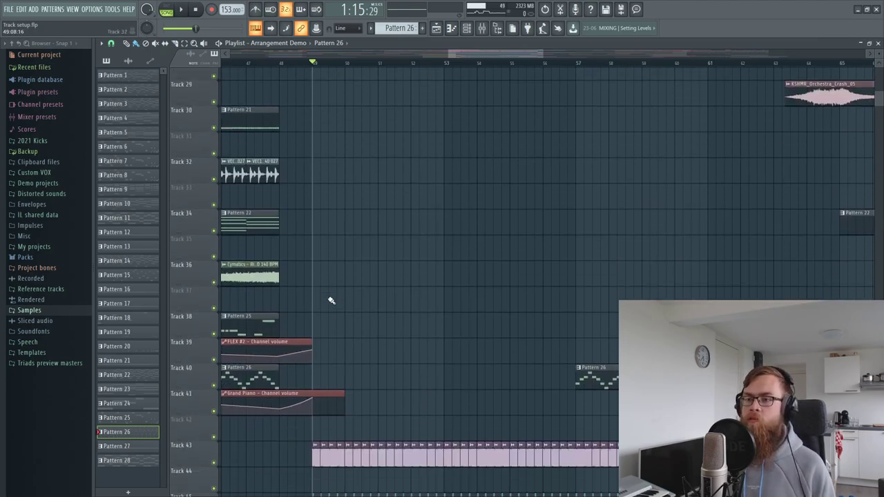
scroll(475, 265, "down", 4)
left_click(642, 242)
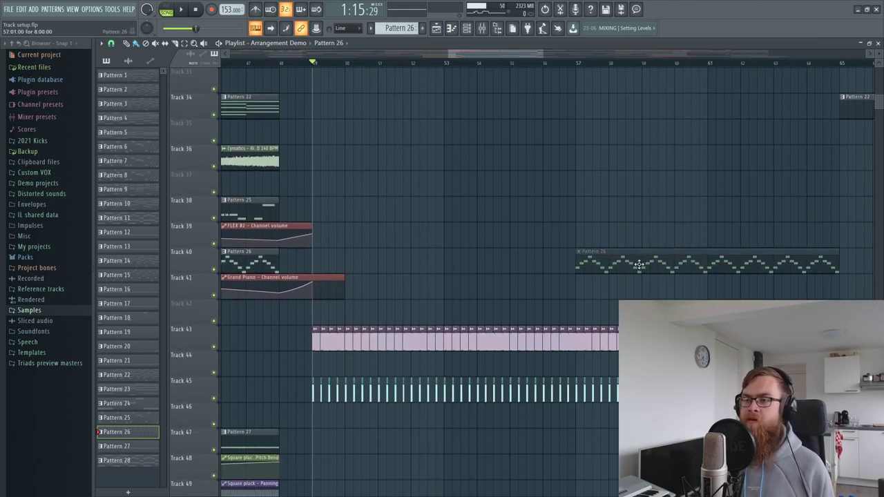
scroll(552, 138, "down", 3)
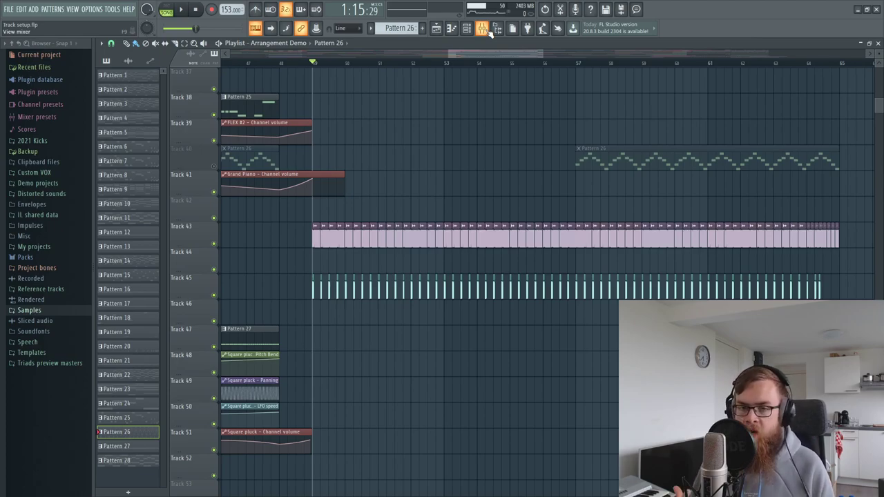
Return to the playlist and solo tracks 43 and 45
left_click(488, 33)
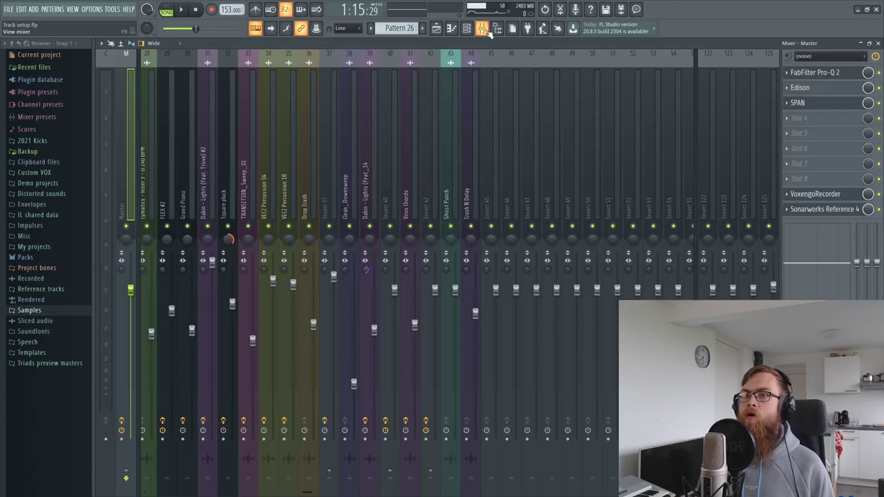
key("F9")
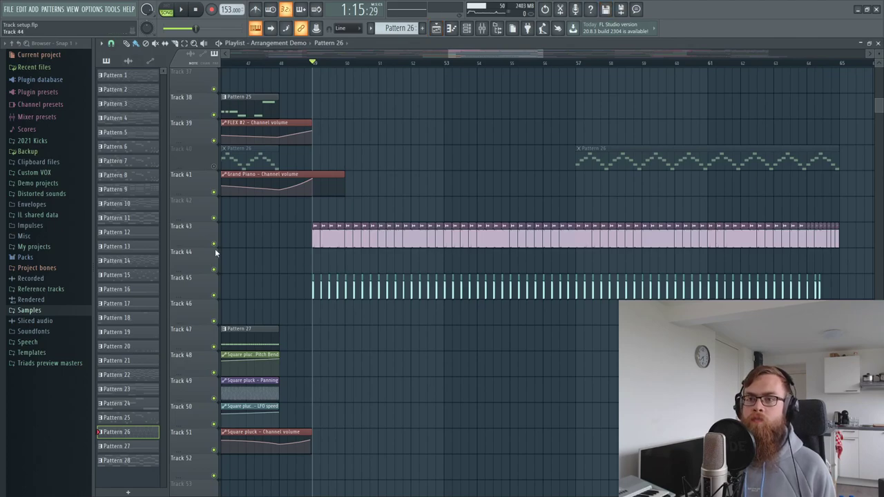
right_click(213, 244)
left_click(213, 295)
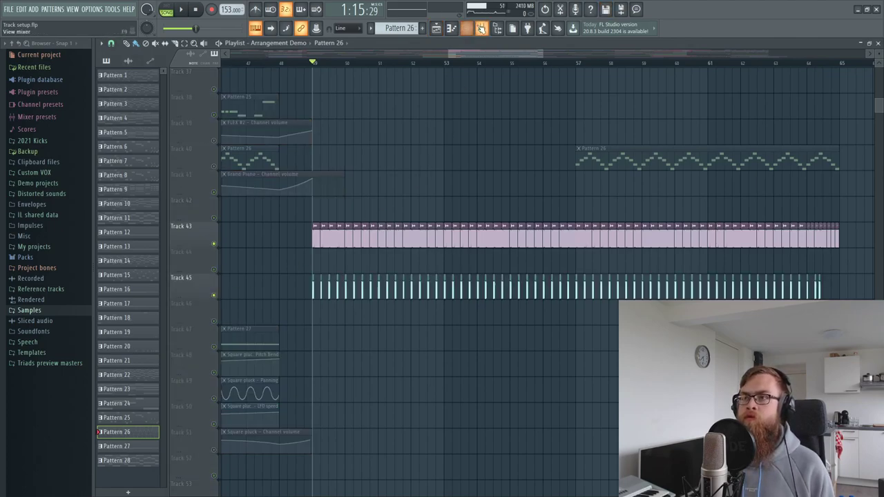
Inspect both Pro-Q 2 EQs on the 2021_16_F mixer track, watching the analyzer during playback
left_click(482, 30)
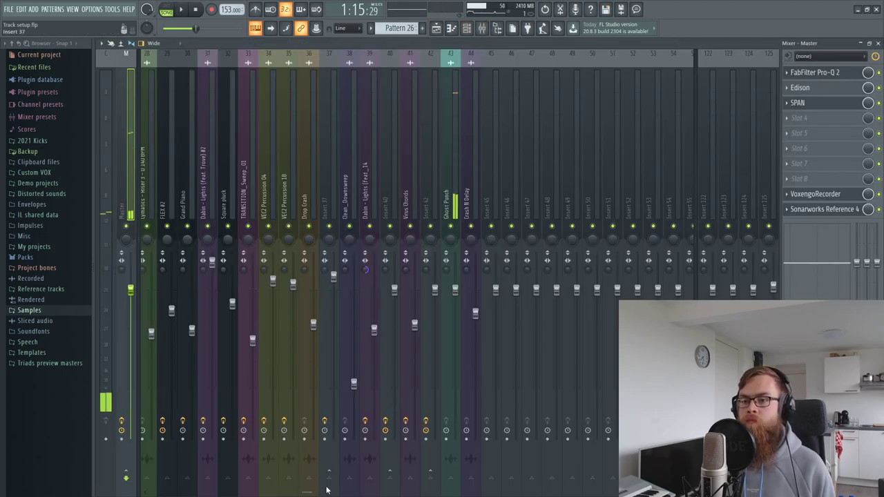
scroll(386, 459, "up", 3)
scroll(311, 456, "up", 3)
scroll(276, 345, "up", 3)
left_click(337, 156)
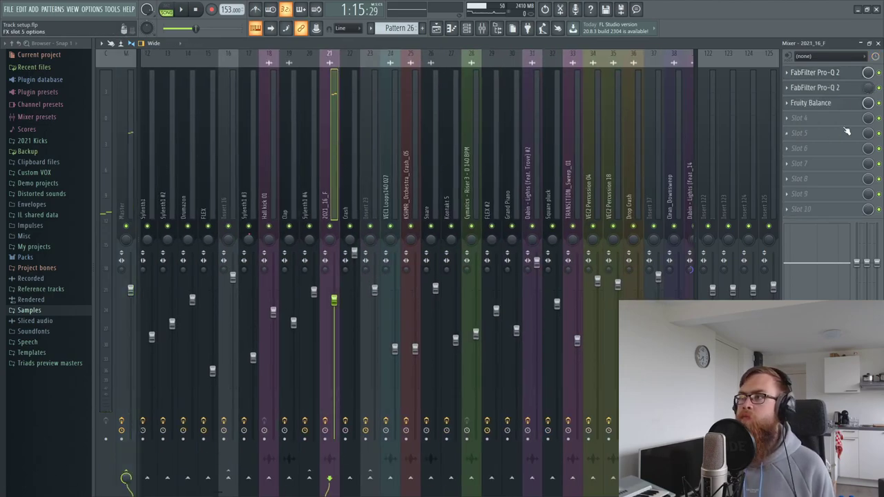
left_click(839, 72)
mouse_move(341, 220)
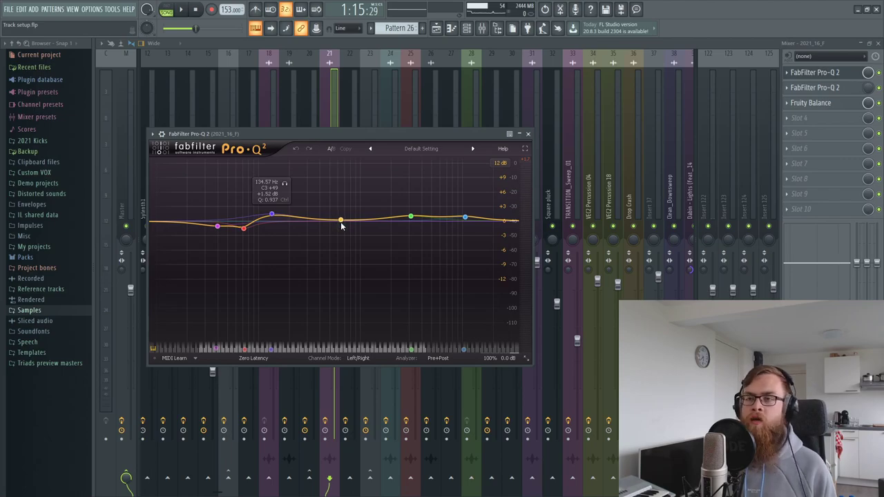
key("space")
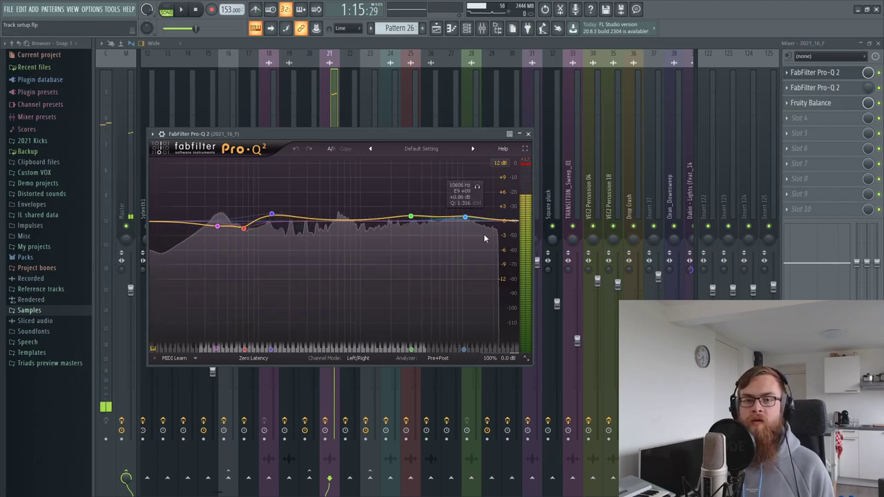
key("space")
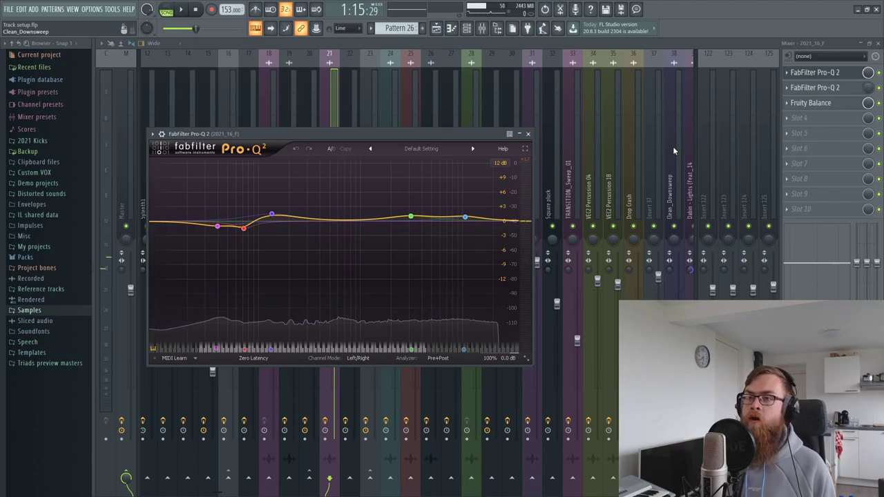
left_click(806, 92)
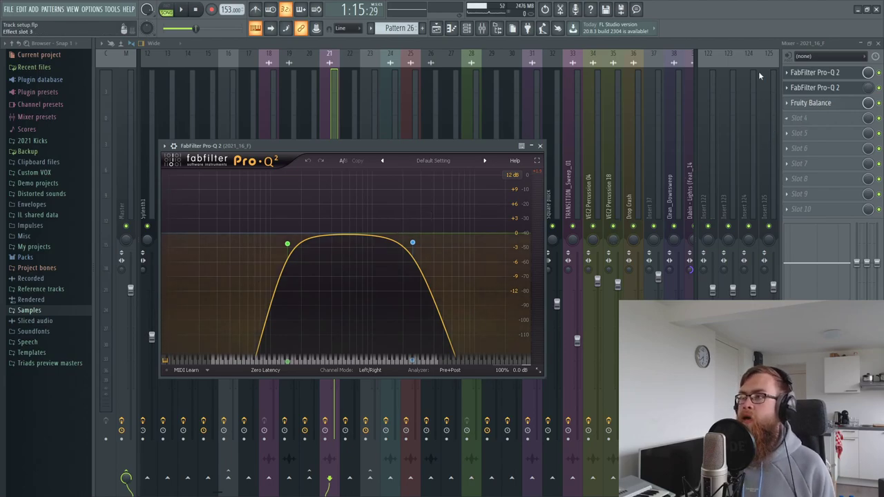
key("Escape")
Check Insert 125's Pro-Q 2 and Passive EQ, then return to the Arrangement Demo playlist
left_click(765, 194)
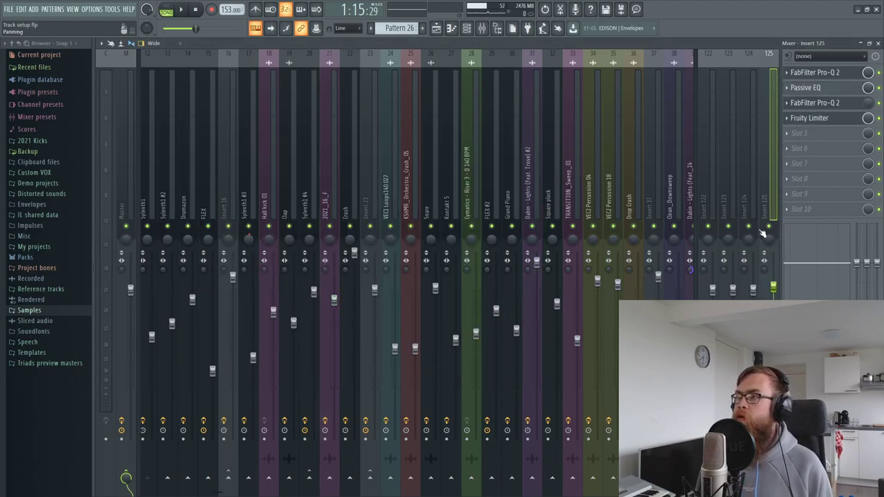
left_click(821, 73)
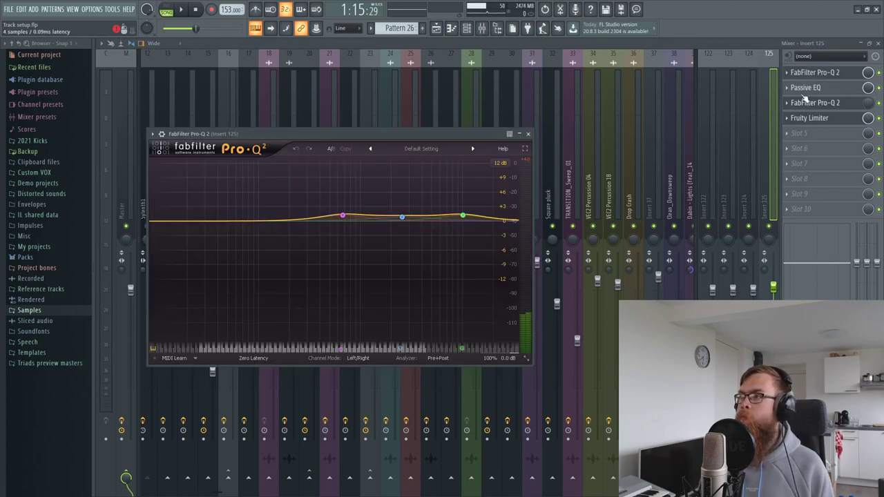
left_click(808, 89)
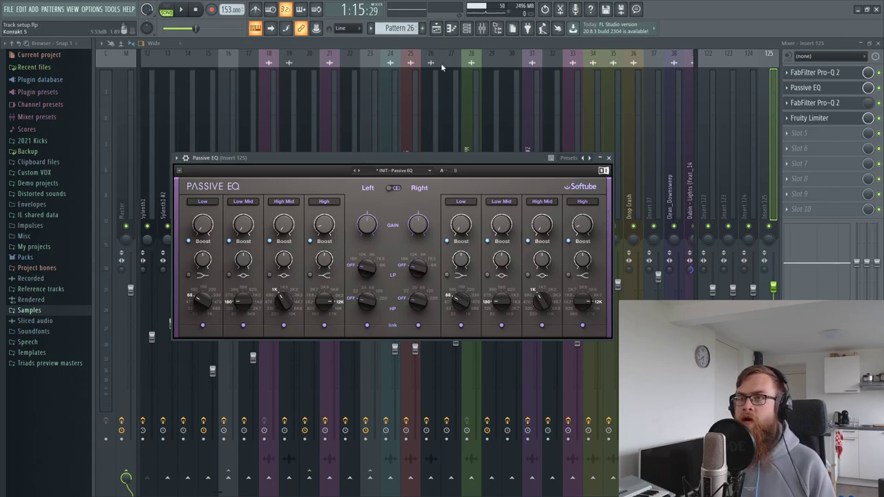
left_click(436, 27)
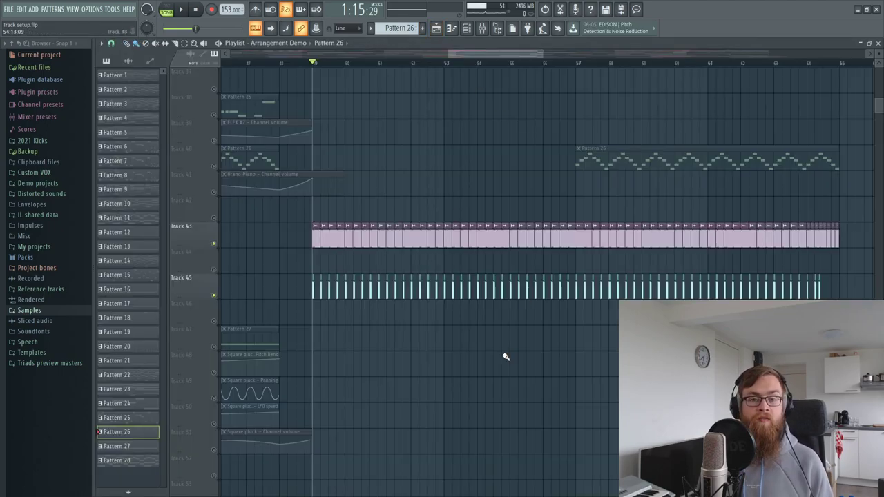
Scroll through the playlist tracks and bring up the mixer
scroll(373, 231, "up", 4)
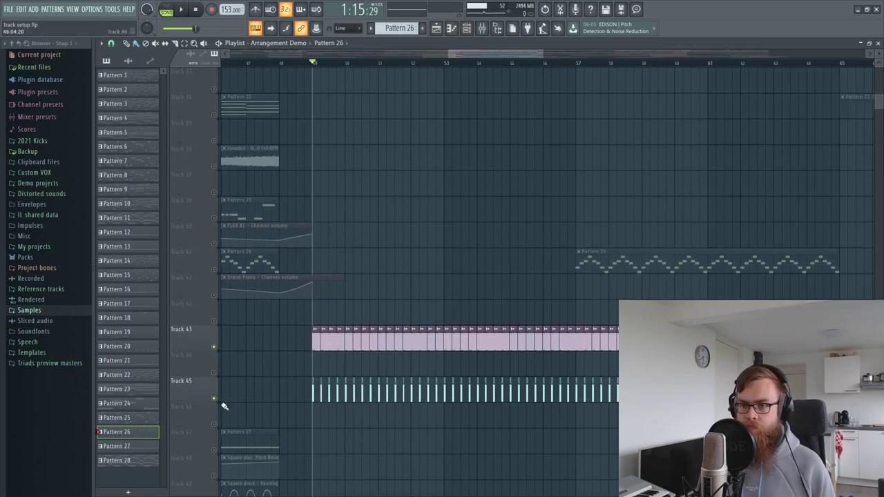
scroll(349, 325, "up", 3)
scroll(350, 258, "up", 3)
scroll(331, 209, "up", 3)
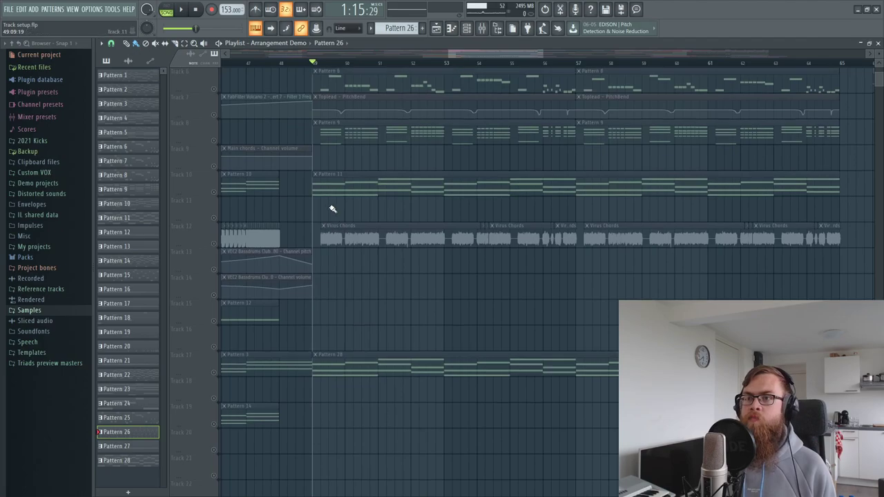
scroll(227, 199, "down", 5)
scroll(443, 191, "down", 5)
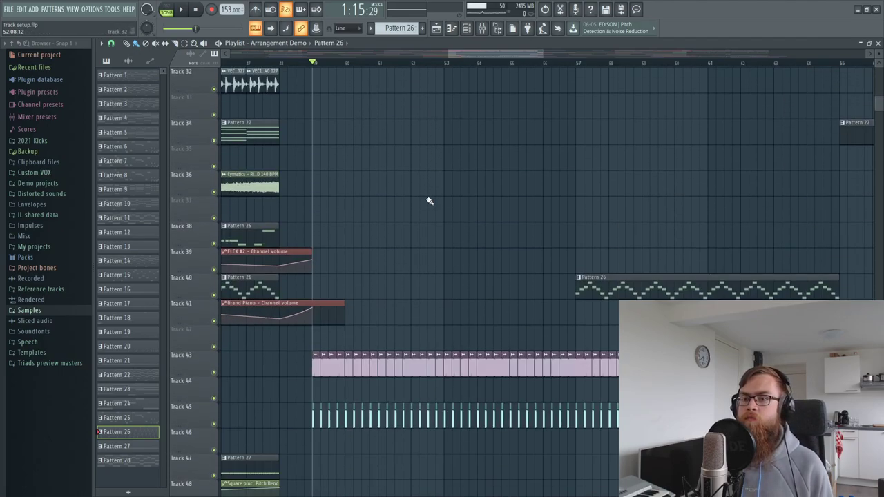
scroll(444, 138, "down", 3)
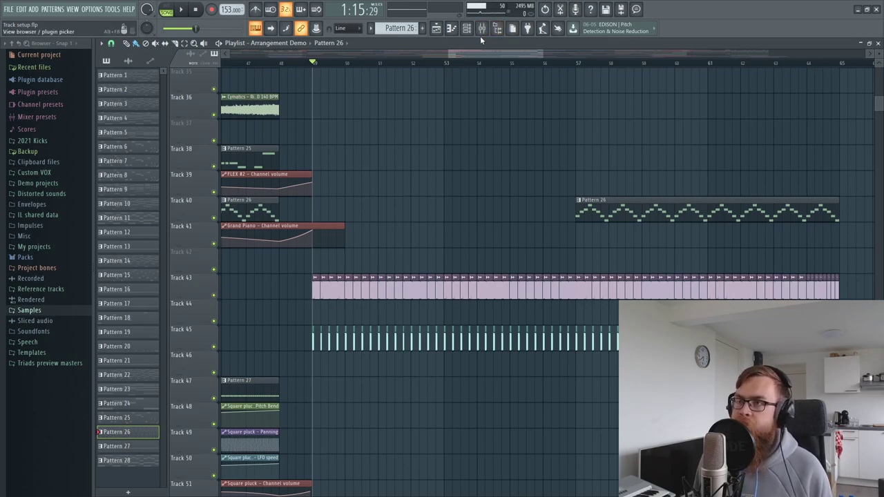
left_click(482, 28)
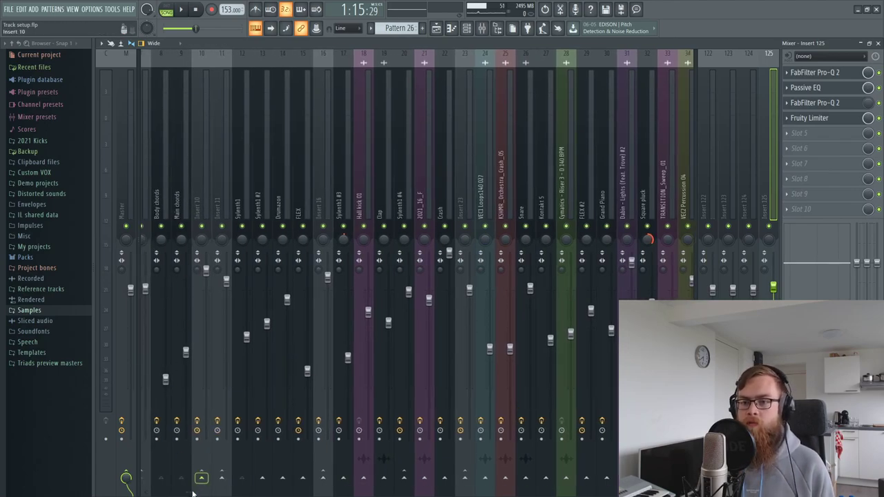
Play the arrangement from the playlist, then reopen the mixer on Virus Chords
key("F9")
key("space")
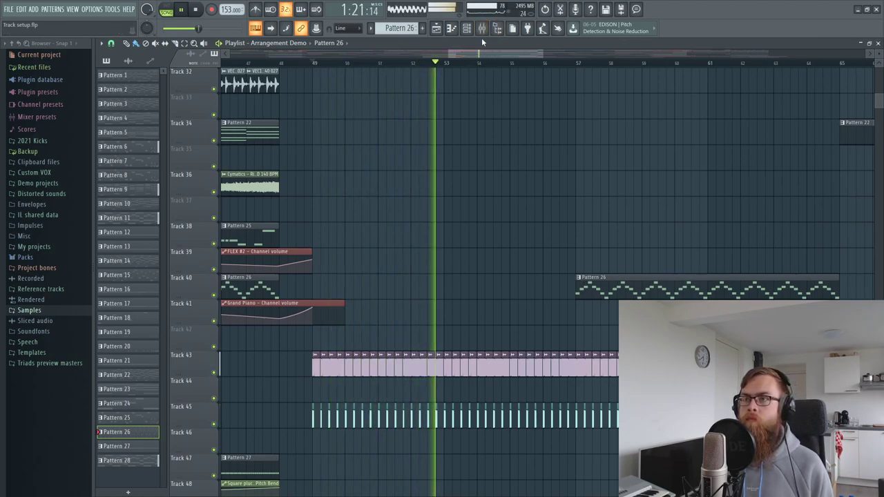
key("space")
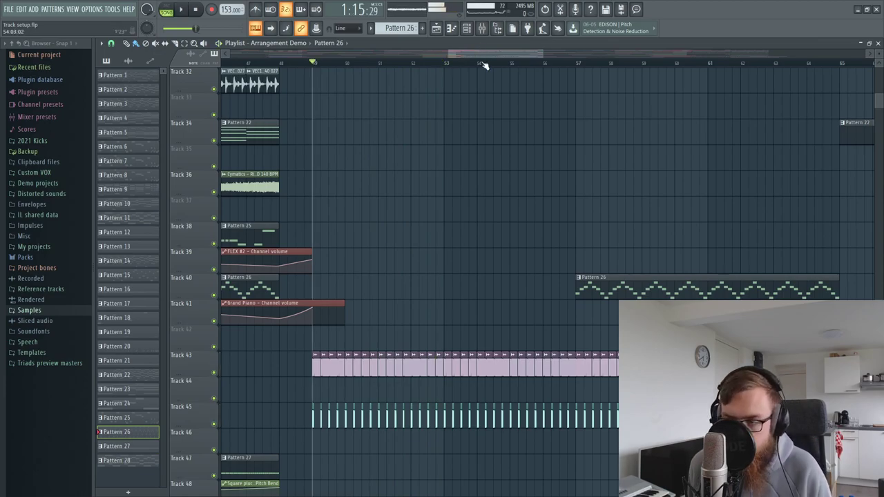
left_click(485, 28)
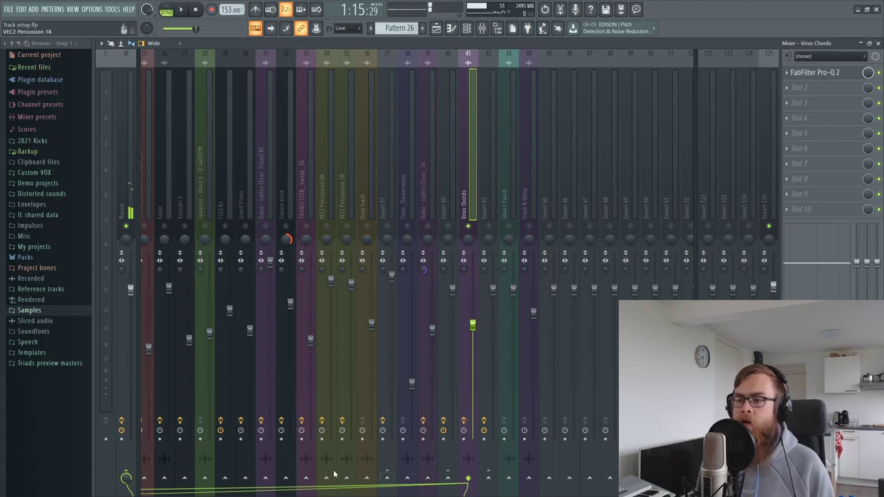
Raise the insert 21 (2021_16_F) fader, audition it, nudge it higher and recheck
scroll(414, 311, "up", 8)
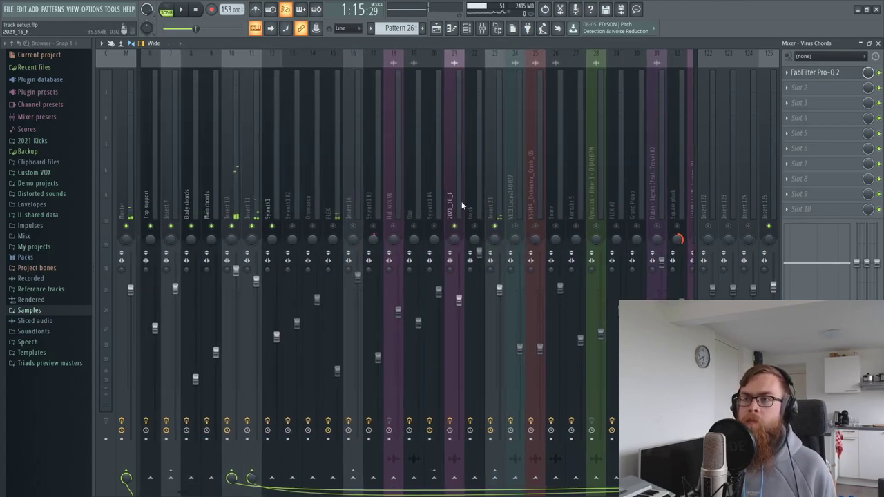
left_click(462, 205)
mouse_move(459, 301)
left_mouse_down()
mouse_move(459, 286)
mouse_move(458, 333)
left_mouse_up()
key("space")
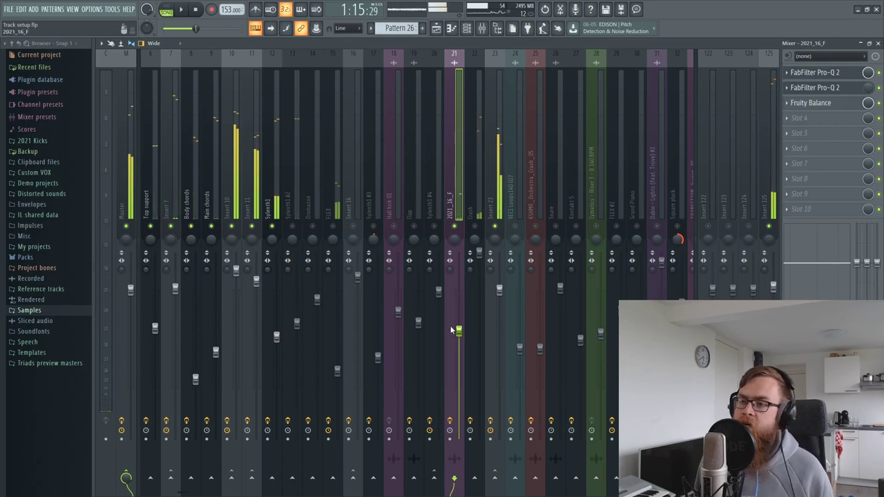
left_click_drag(459, 330, 461, 314)
key("space")
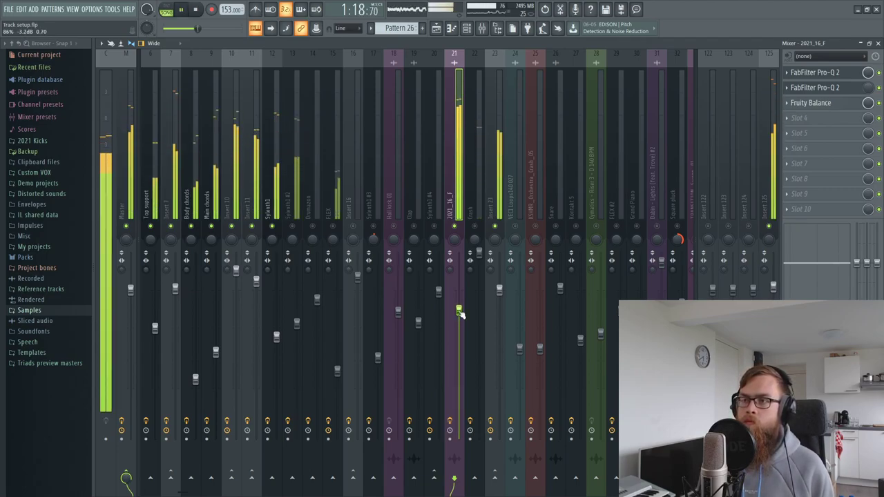
key("space")
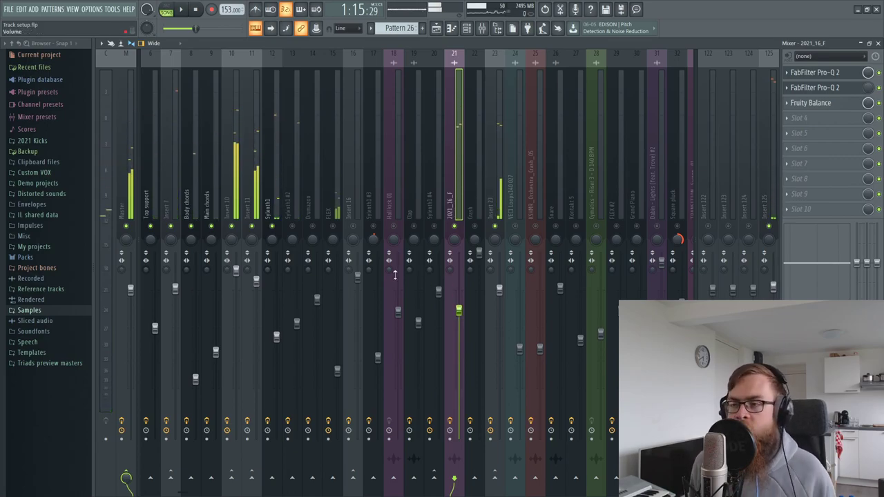
scroll(294, 481, "down", 6)
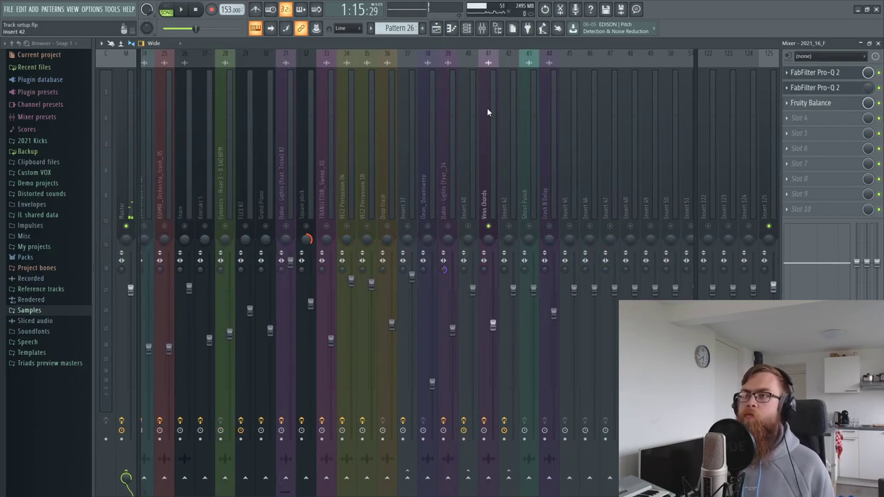
Return to the playlist and select all the clips on Track 45
key("F5")
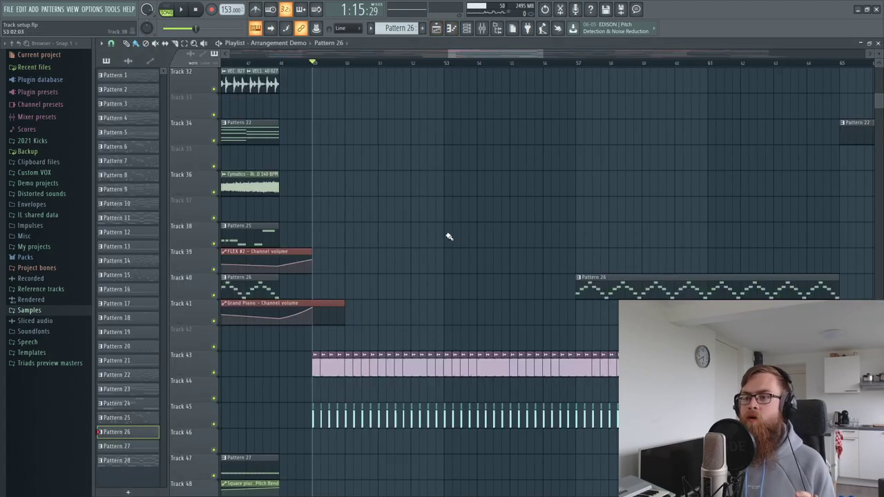
scroll(477, 124, "down", 1)
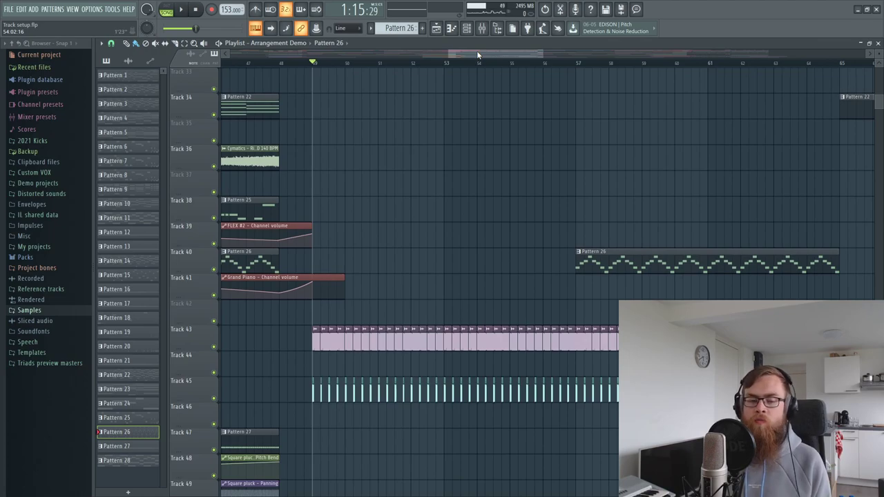
scroll(399, 118, "down", 1)
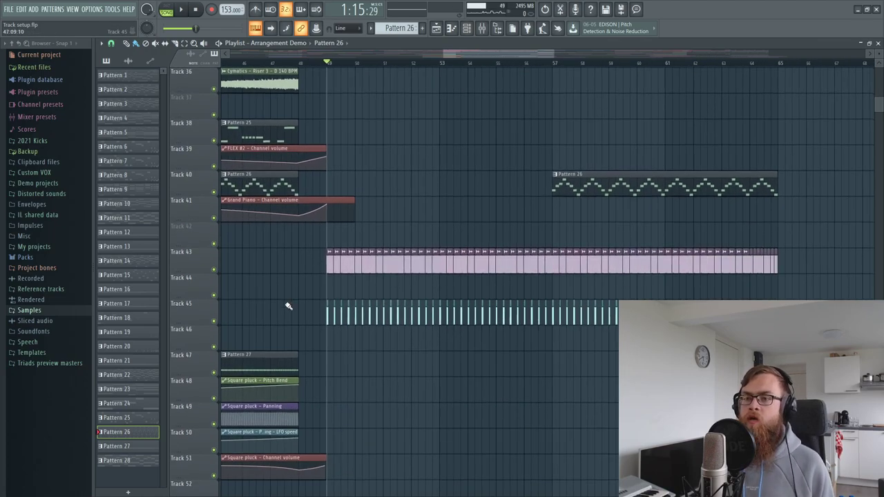
left_click_drag(289, 305, 621, 323)
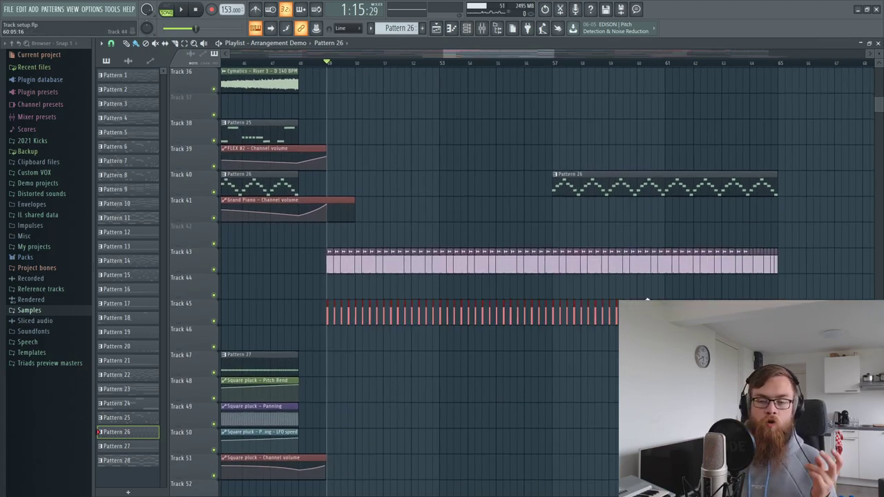
scroll(484, 179, "down", 3)
scroll(329, 63, "up", 5)
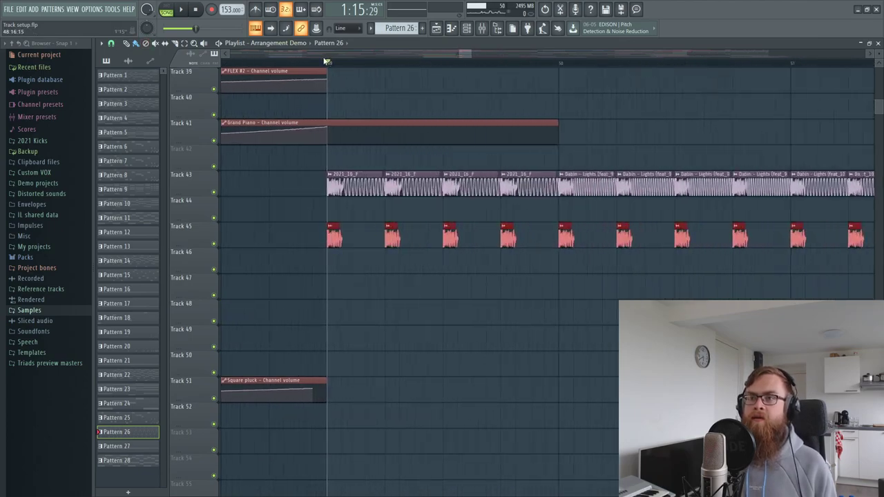
Place a short 2021_16_F clip on Track 44, make it unique, then delete it
left_click_drag(466, 55, 472, 54)
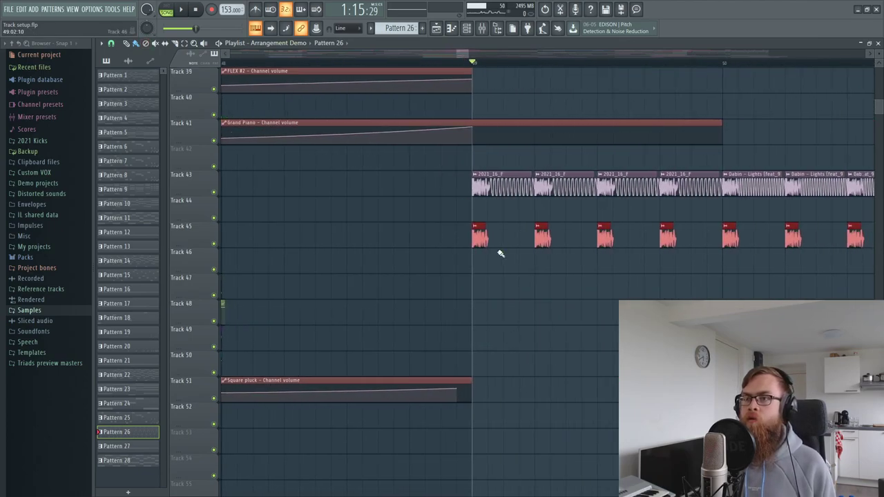
left_click(503, 190)
left_click(505, 218)
left_click_drag(533, 207, 469, 196)
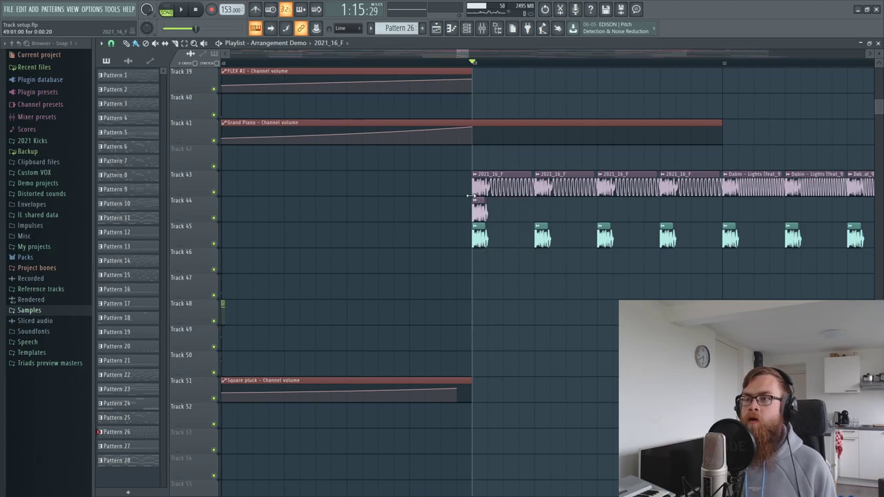
right_click(475, 204)
left_click(501, 266)
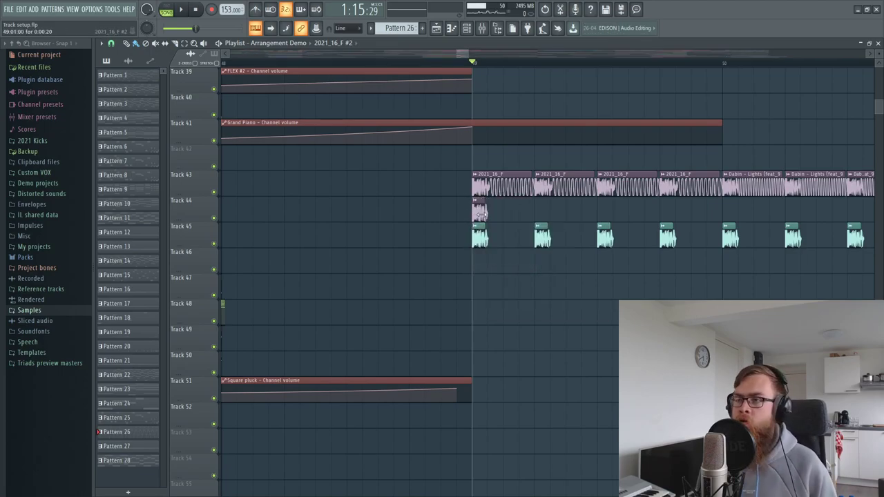
right_click(479, 213)
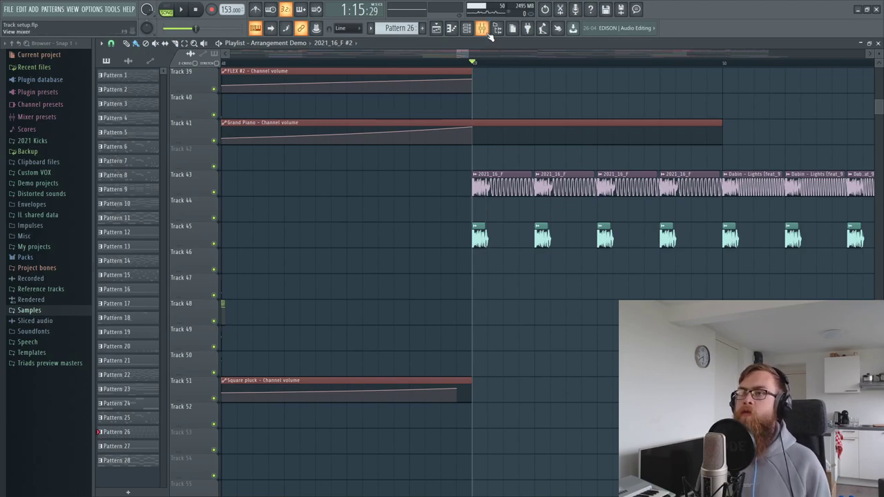
Bring up the mixer and audition the mix
left_click(482, 27)
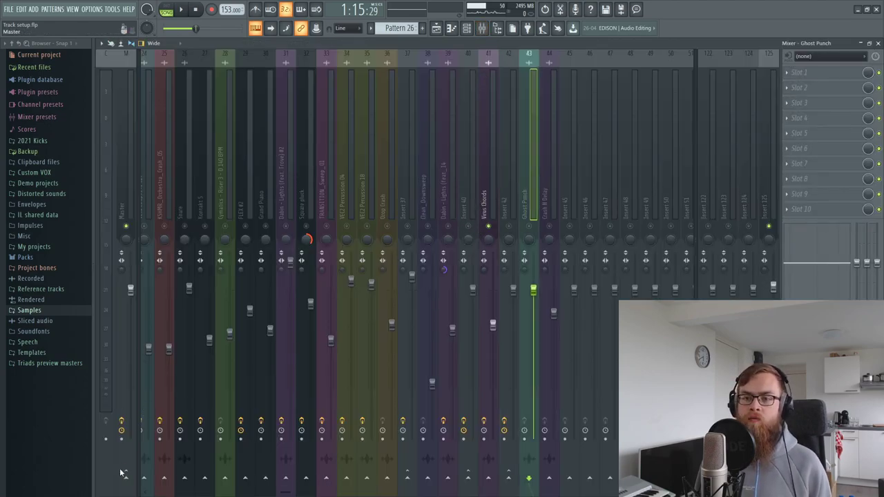
key("space")
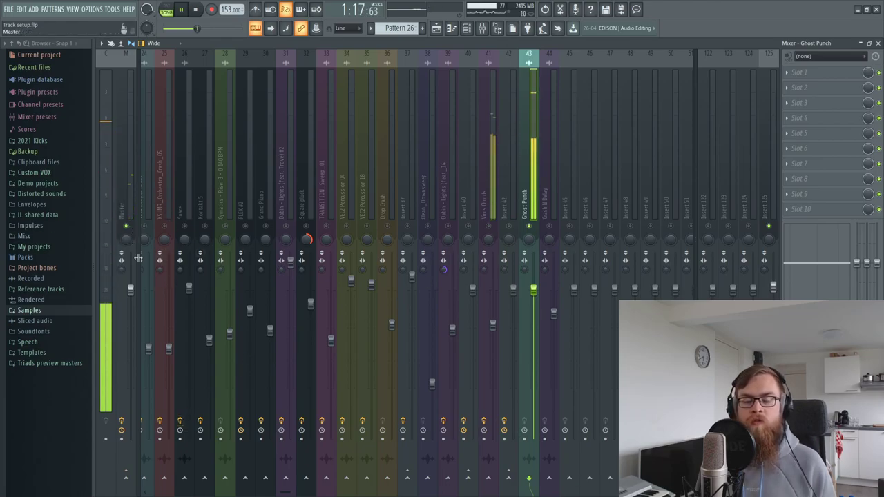
key("space")
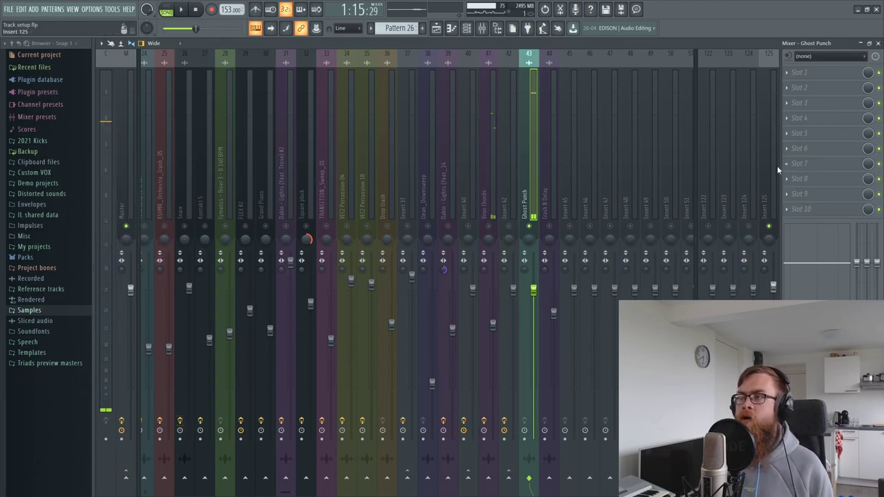
Check Insert 125's Fruity Limiter, close it and return to the arrangement playlist
left_click(775, 166)
left_click(812, 122)
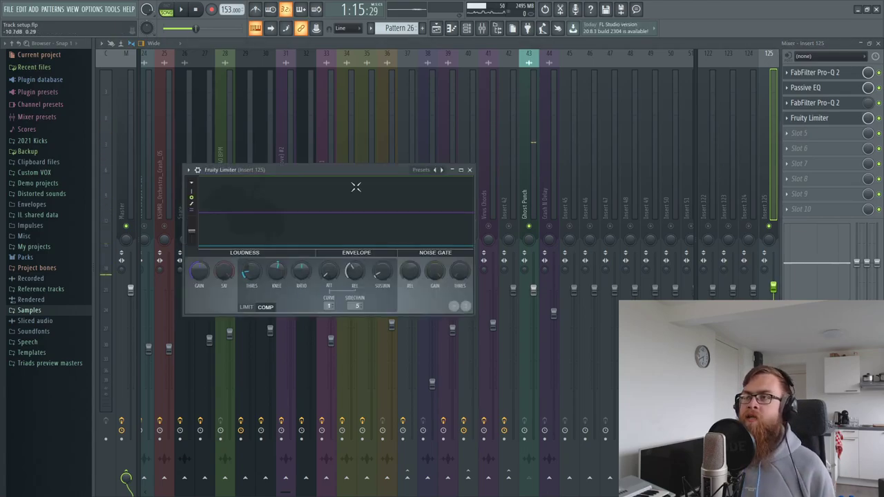
left_click(518, 214)
scroll(355, 227, "up", 5)
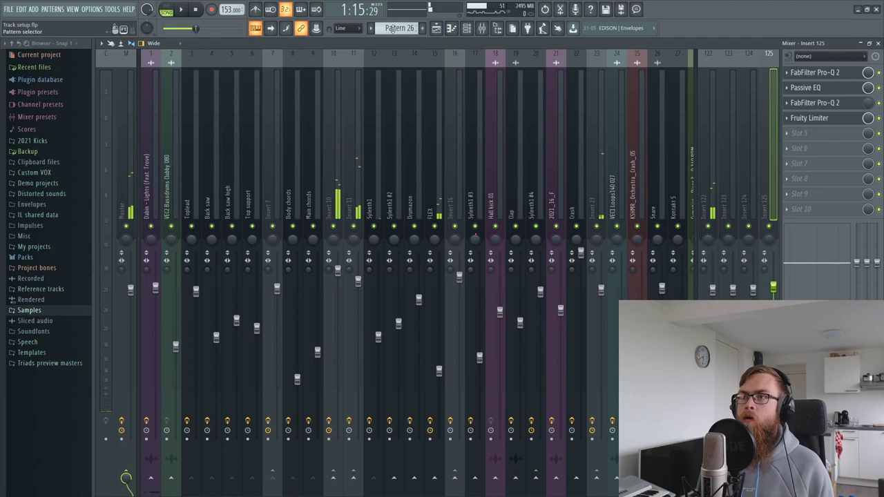
left_click(436, 29)
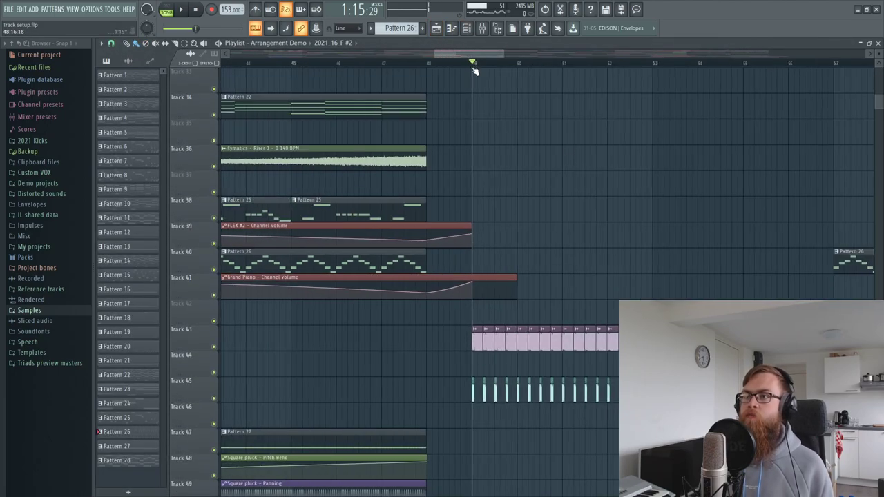
Mute Tracks 40, 27 and 17, then unmute Track 27 again
scroll(480, 61, "down", 4)
scroll(346, 207, "down", 3)
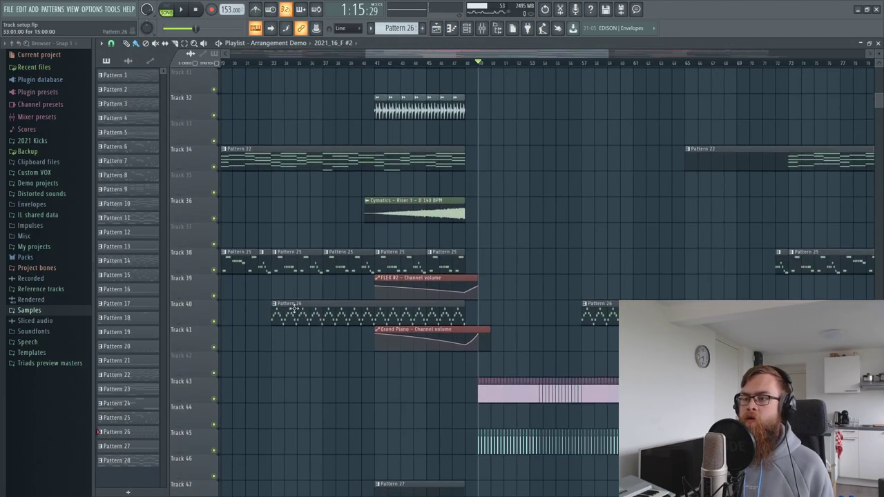
left_click(214, 321)
scroll(250, 322, "up", 4)
scroll(275, 190, "up", 3)
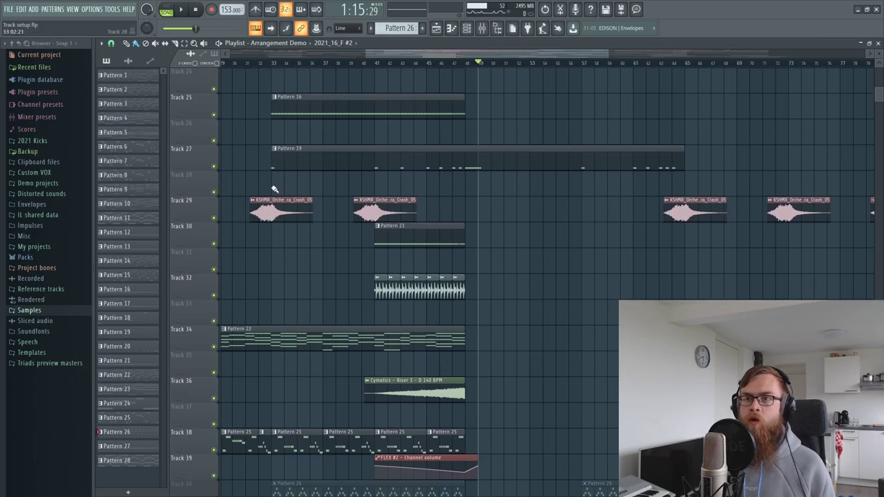
left_click(213, 167)
scroll(410, 213, "up", 3)
scroll(369, 274, "up", 3)
scroll(386, 148, "up", 4)
scroll(325, 189, "up", 3)
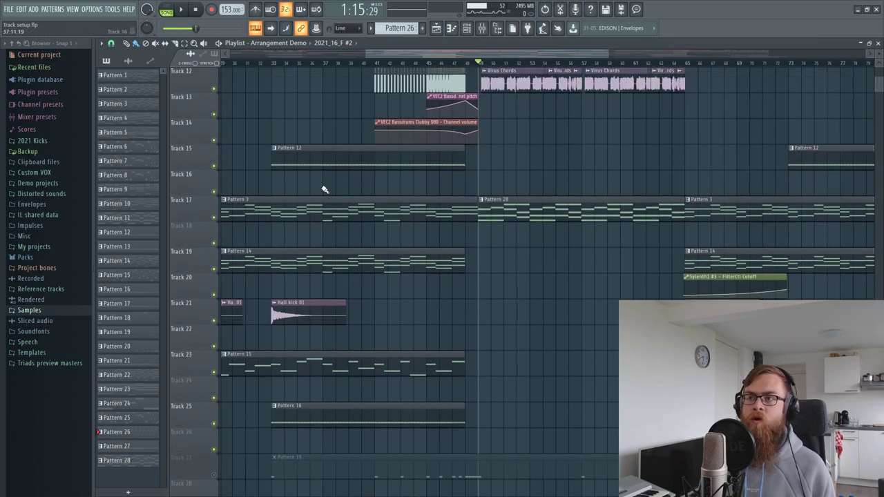
left_click(213, 218)
scroll(239, 233, "up", 4)
scroll(236, 246, "up", 4)
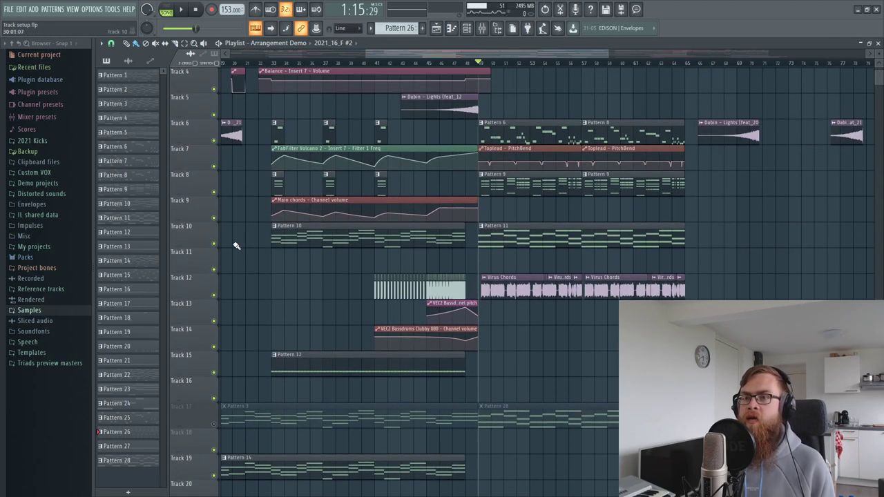
scroll(392, 281, "down", 8)
scroll(414, 263, "down", 8)
scroll(232, 231, "down", 2)
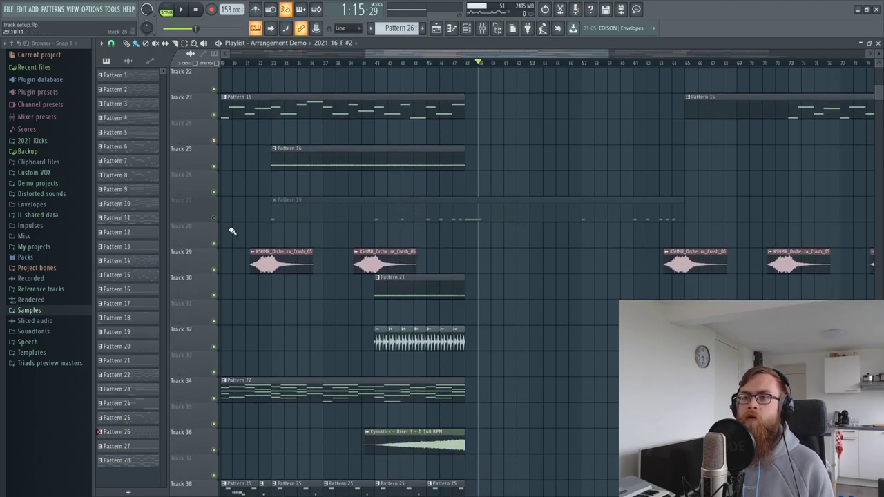
left_click(214, 218)
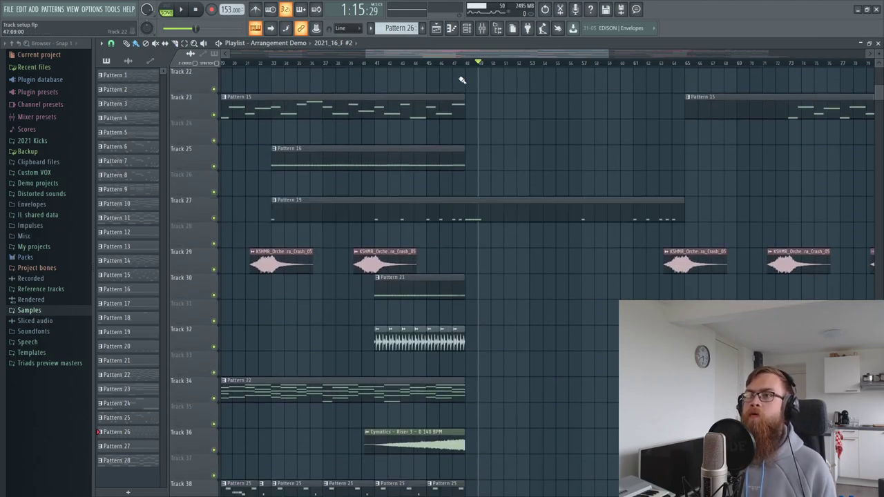
Play the drop from near bar 48, park the playhead at bar 49 and bring up the mixer
scroll(465, 65, "up", 4)
left_click(477, 64)
key("space")
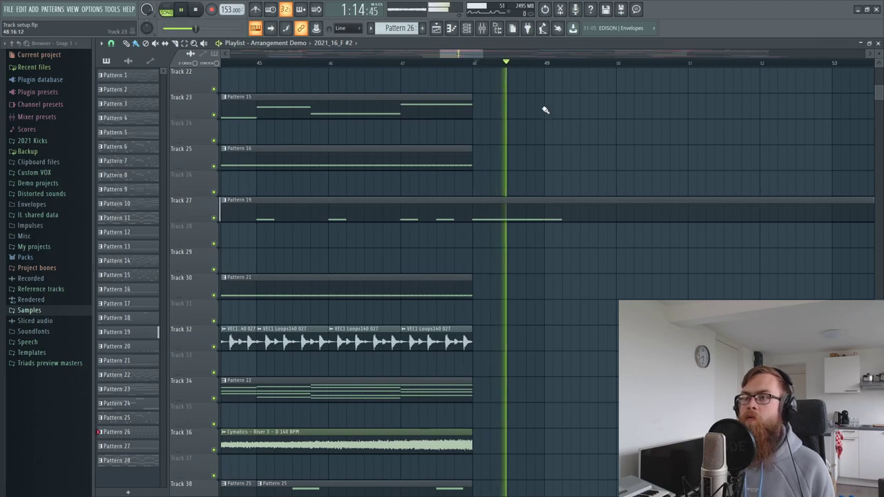
key("space")
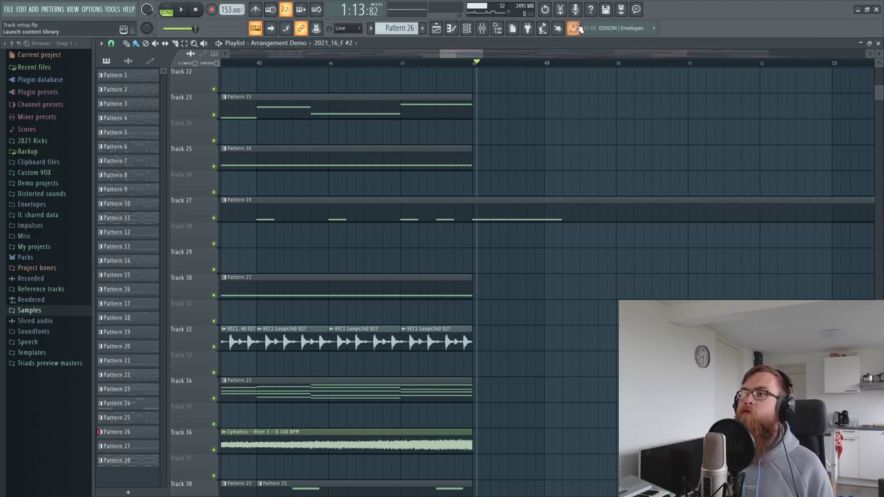
left_click(544, 63)
scroll(600, 172, "up", 4)
scroll(601, 187, "down", 1)
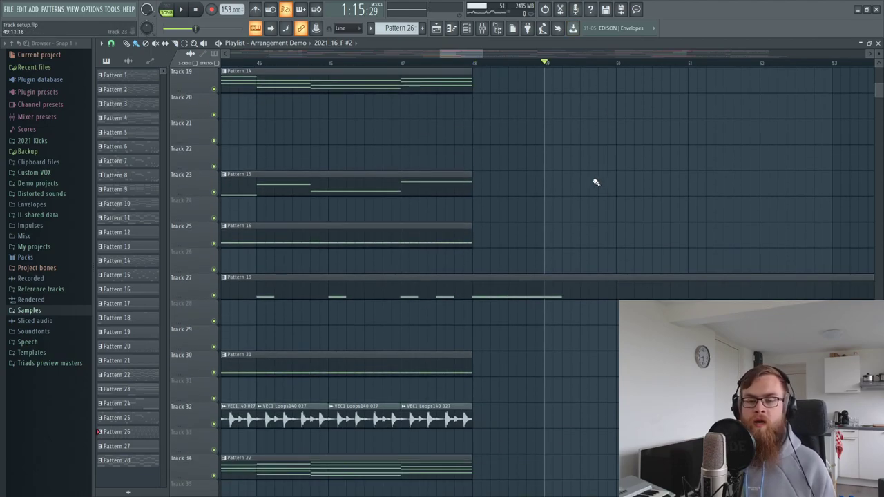
scroll(608, 159, "down", 2)
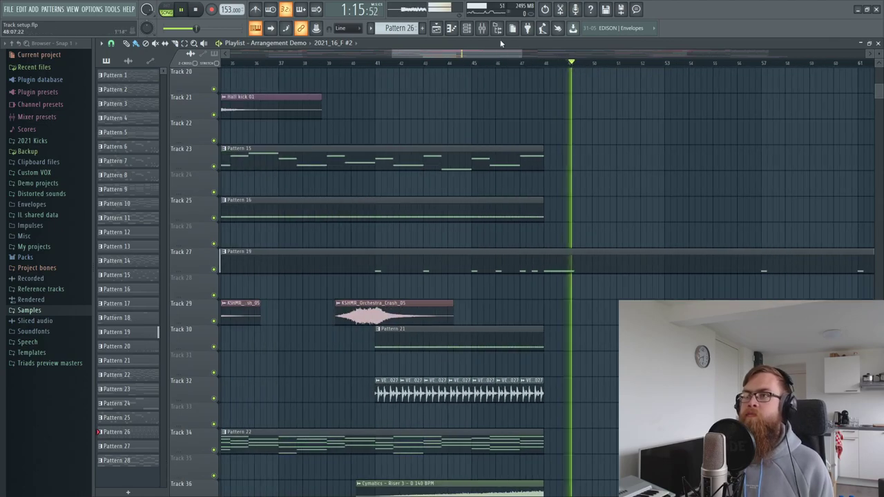
key("F9")
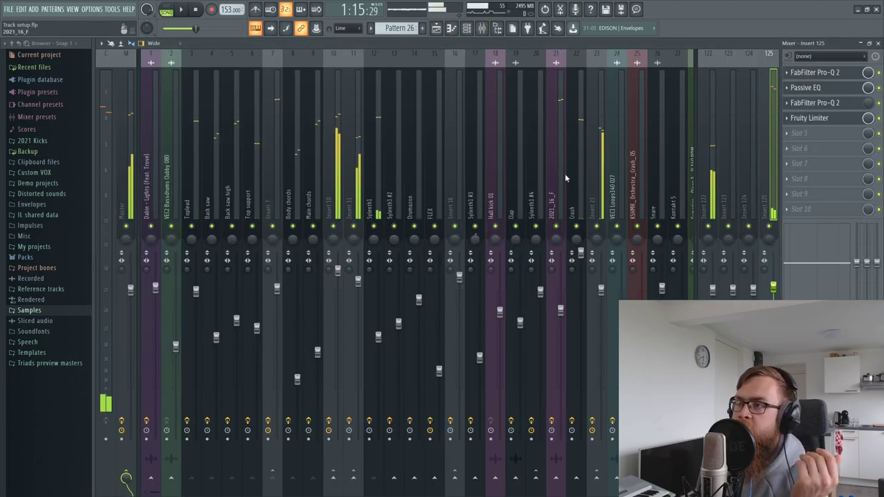
Review the Crash channel's Pro-Q 2, Pro-C compressor, ValhallaRoom reverb and high-pass Pro-Q 2
left_click(573, 173)
left_click(813, 103)
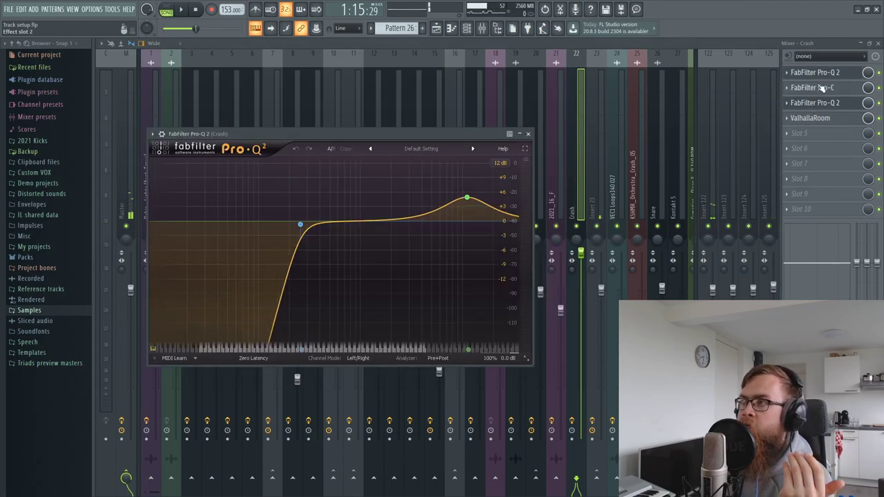
left_click(819, 88)
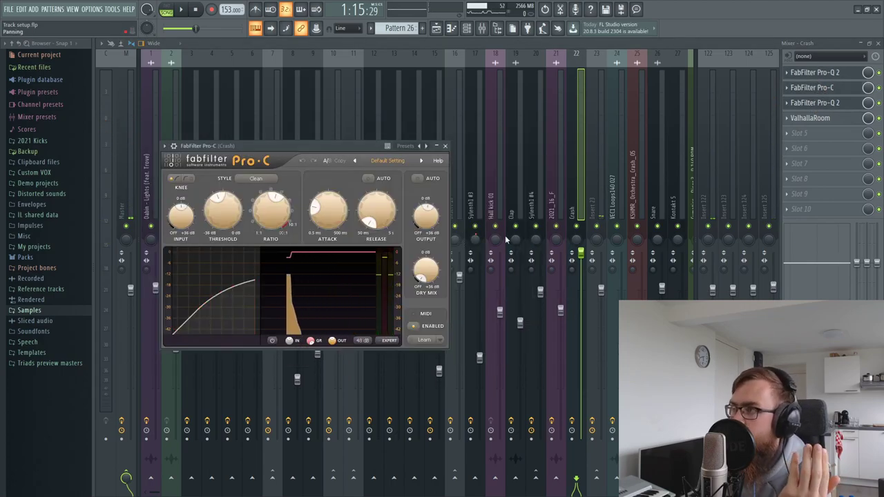
left_click(812, 118)
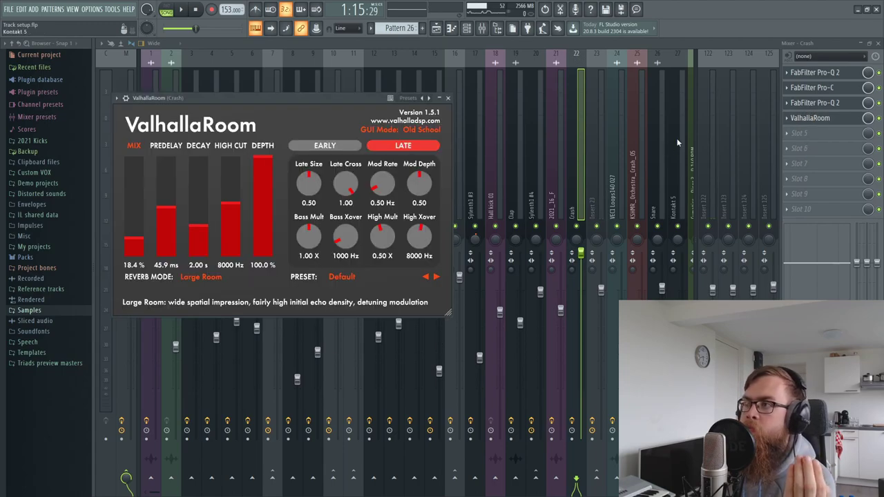
key("Escape")
left_click(820, 107)
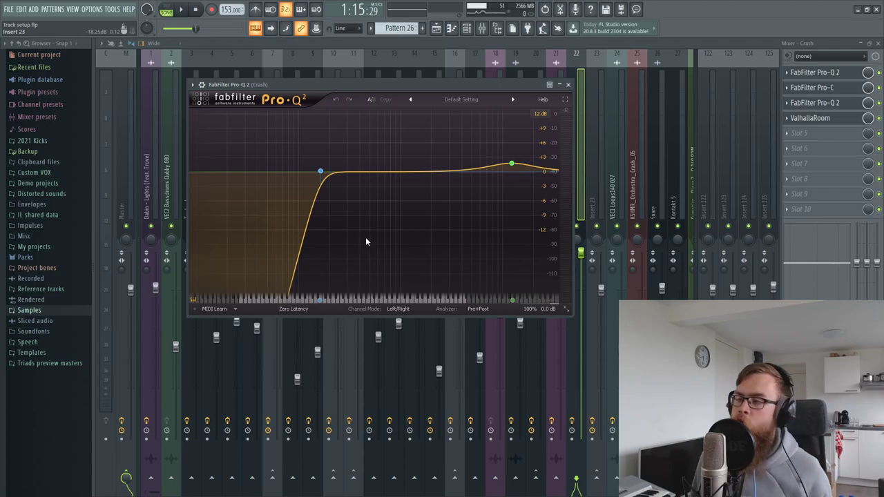
left_click(457, 43)
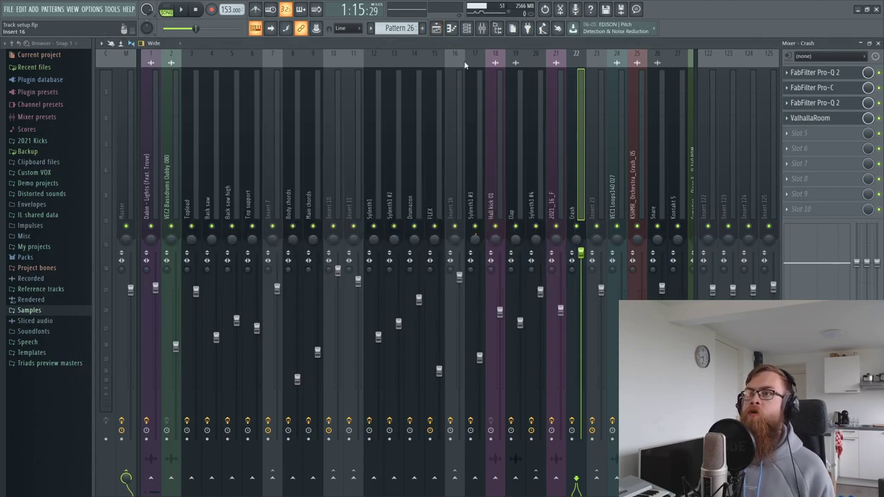
Back in the Arrangement Demo playlist, solo Track 10 and play it from bar 33
left_click(435, 27)
scroll(666, 202, "up", 5)
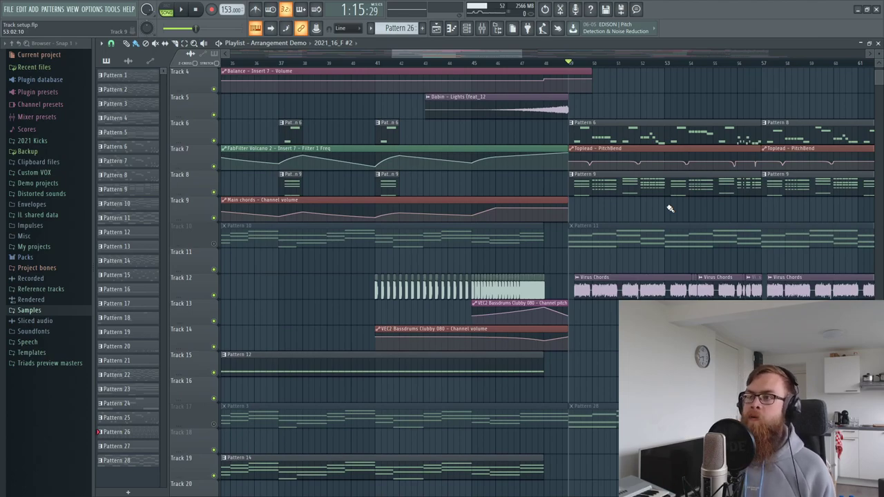
right_click(214, 243)
left_click_drag(450, 55, 419, 56)
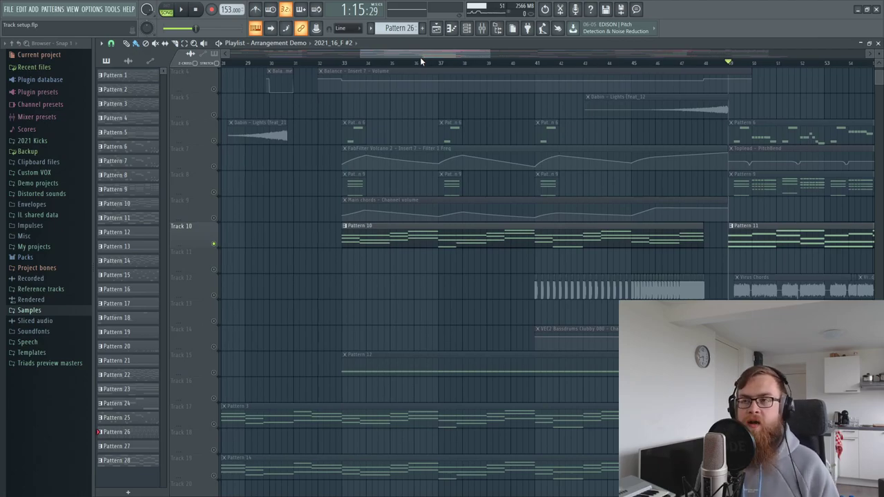
left_click(340, 63)
key("space")
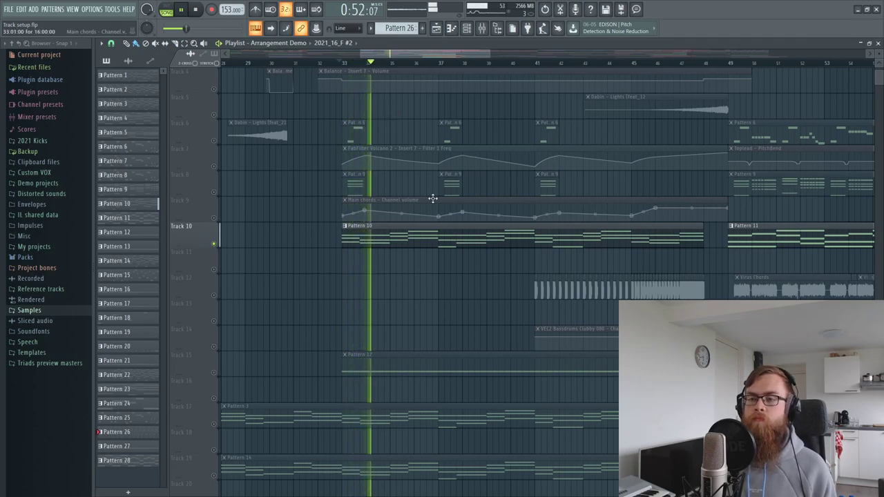
key("space")
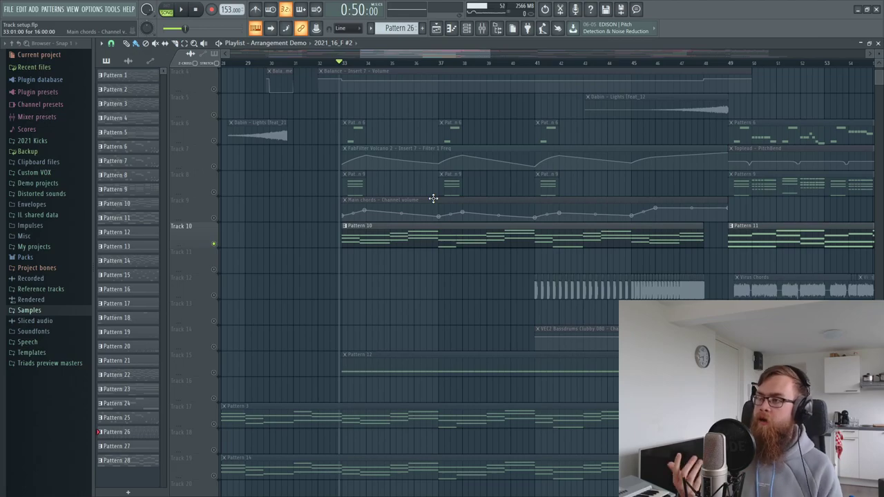
Set the playhead to bar 49, release Track 10's solo and mute Tracks 10 and 17
scroll(423, 53, "right", 5)
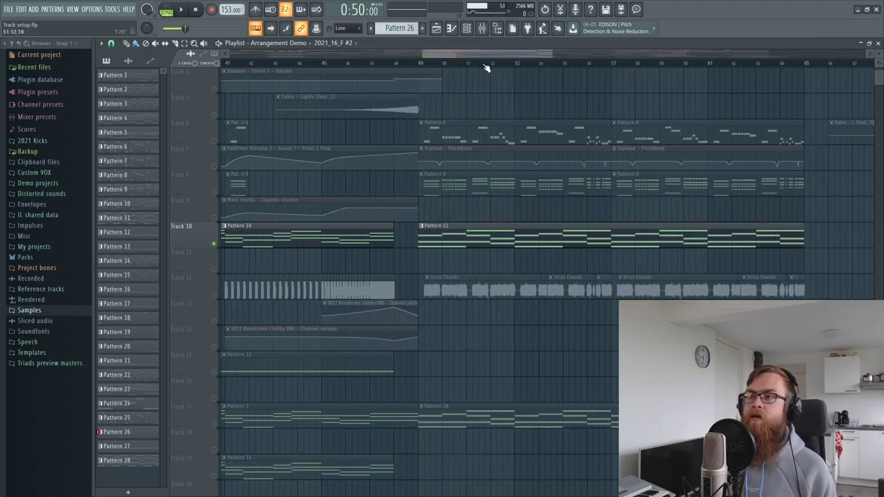
left_click(422, 63)
scroll(436, 108, "down", 4)
scroll(435, 109, "up", 2)
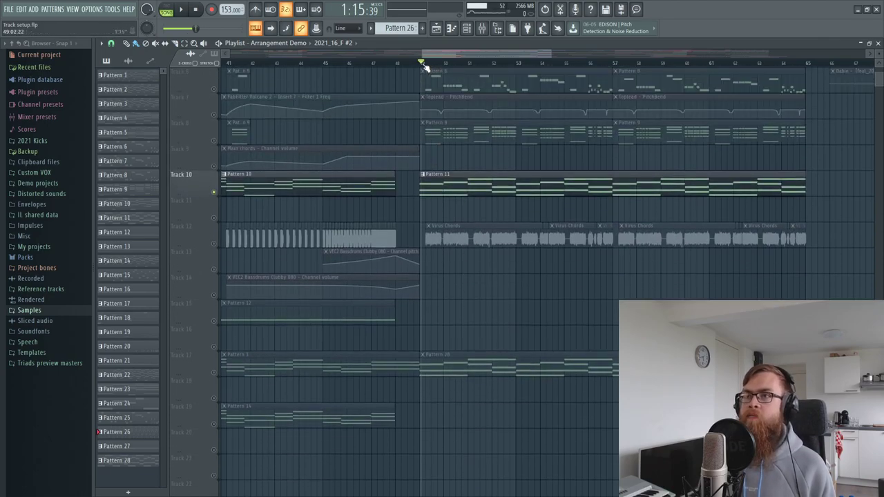
scroll(417, 63, "up", 3)
right_click(214, 192)
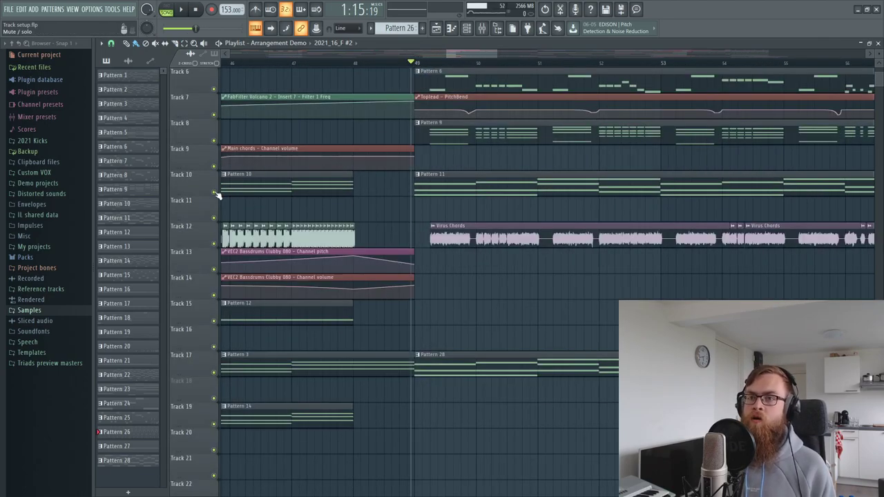
left_click(214, 192)
left_click(214, 372)
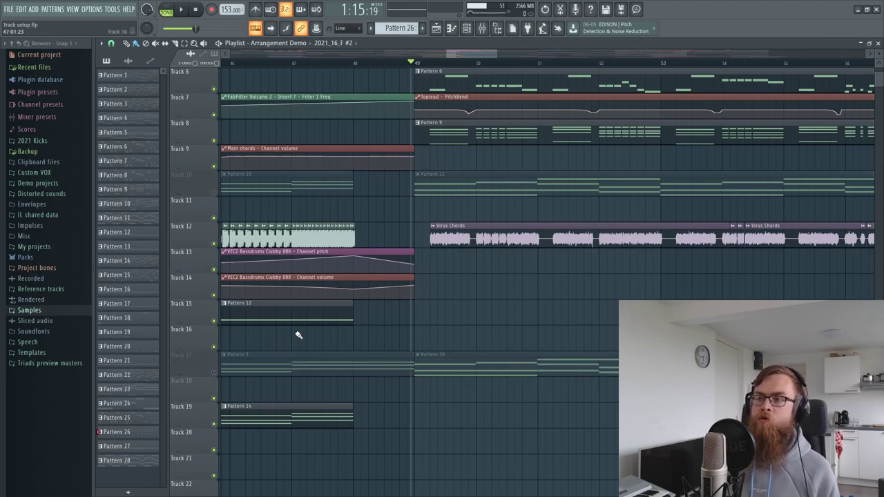
Unmute Track 10, select then deselect the Pattern 9 and 11 clips, and open the mixer
scroll(414, 318, "down", 5)
scroll(437, 121, "up", 3)
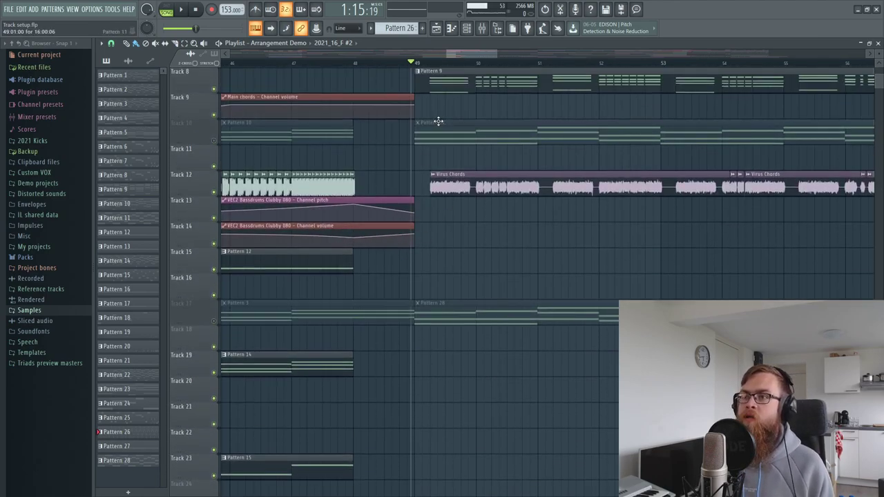
left_click(214, 140)
scroll(483, 276, "up", 3)
left_click_drag(454, 223, 654, 187)
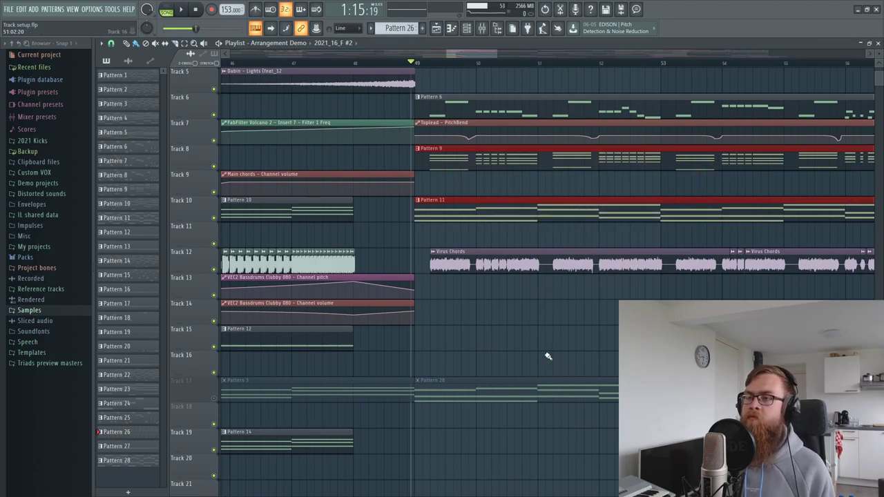
left_click(478, 191)
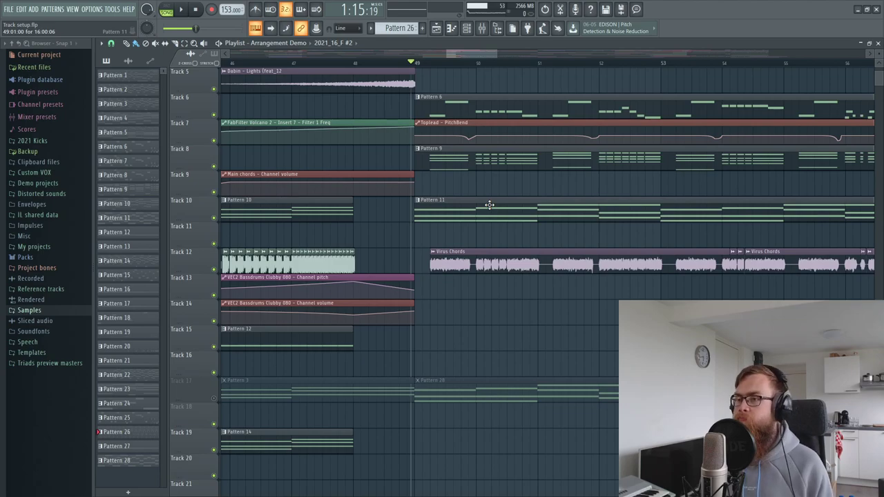
left_click(482, 28)
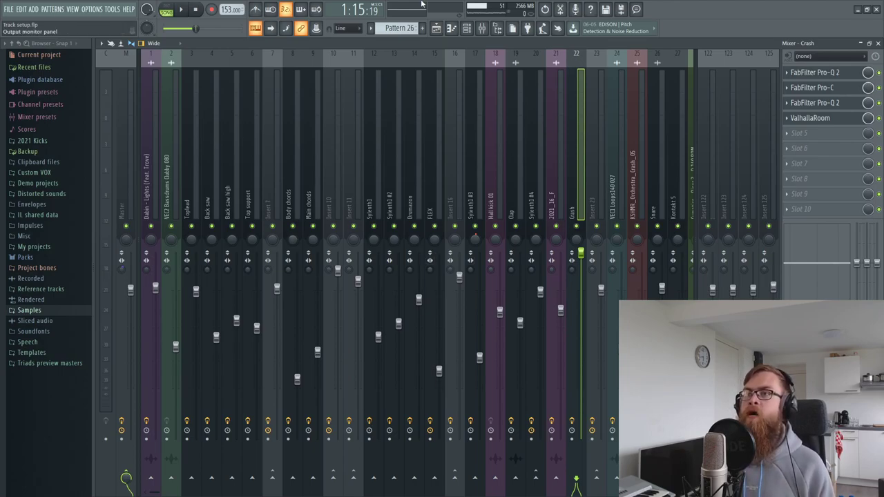
key("space")
left_click(392, 200)
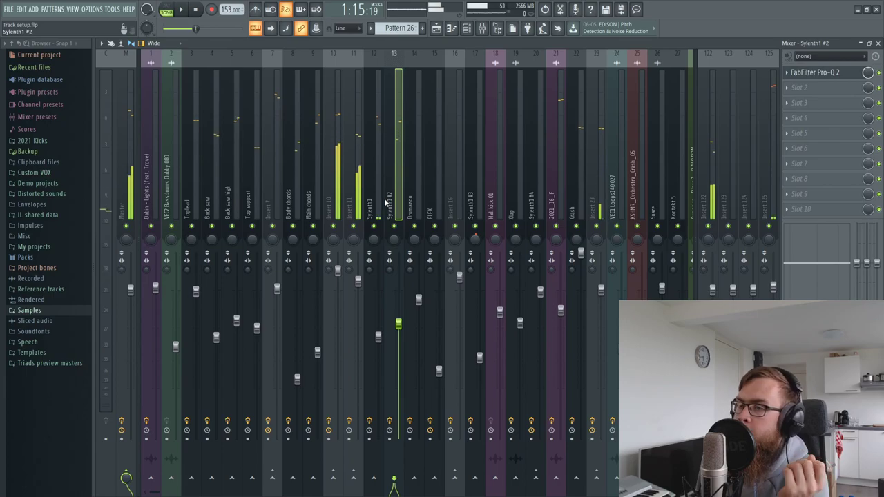
left_click(814, 72)
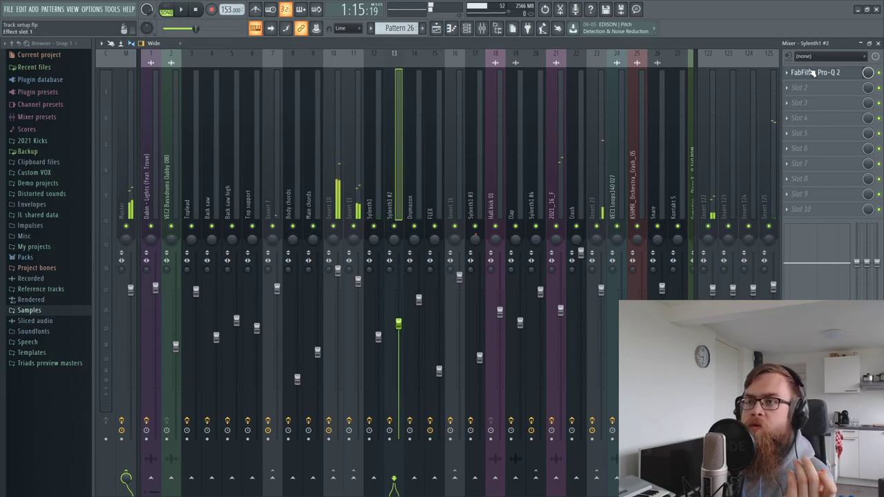
mouse_move(458, 218)
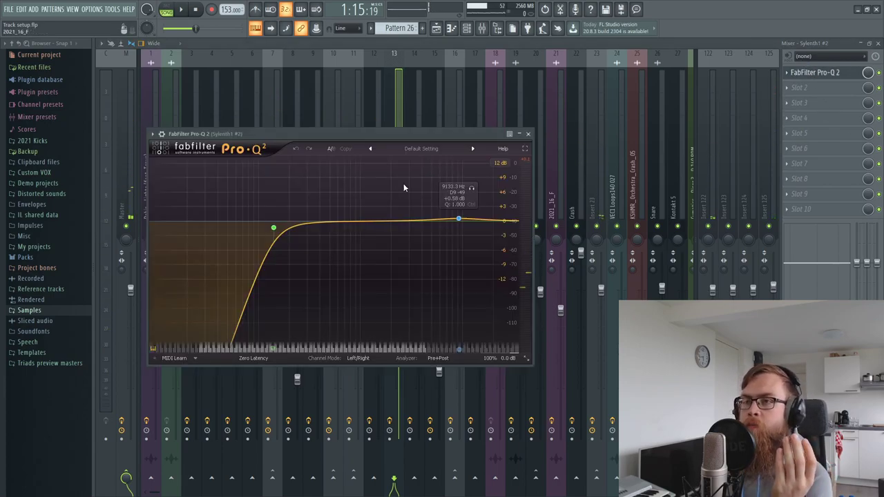
left_click_drag(394, 134, 556, 242)
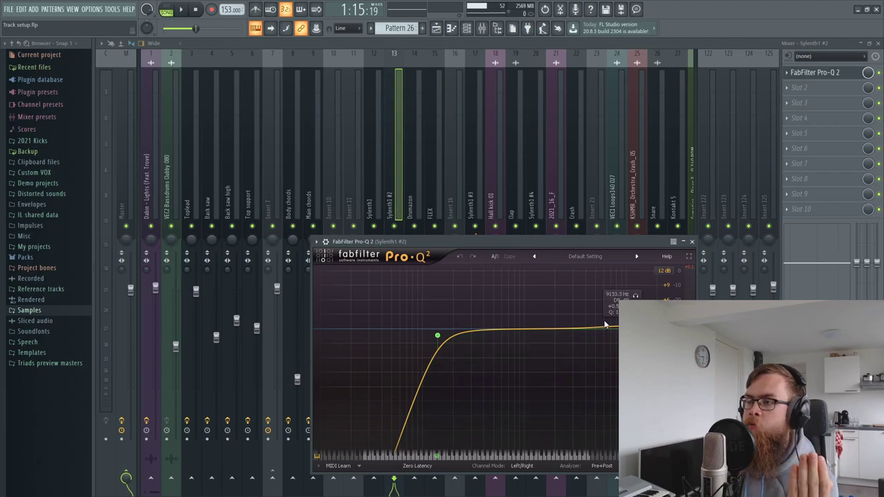
key("Escape")
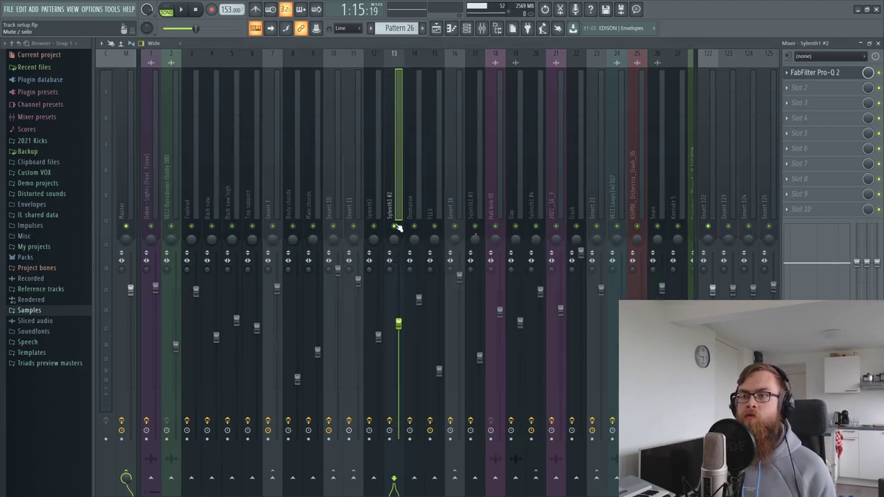
Start playback while the mixer shows Sylenth1 #2 with its Pro-Q 2
key("space")
key("space")
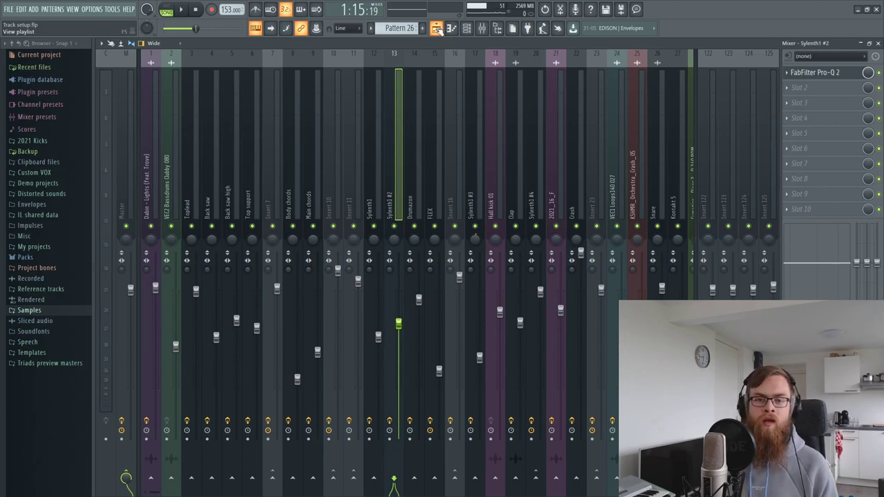
Bring the Playlist forward and solo Track 17
left_click(436, 27)
scroll(456, 211, "down", 3)
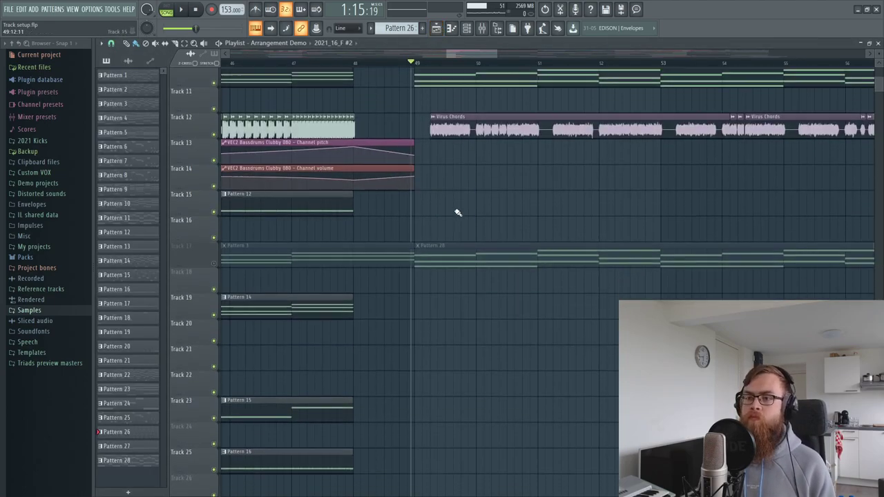
scroll(233, 184, "down", 3)
right_click(216, 192)
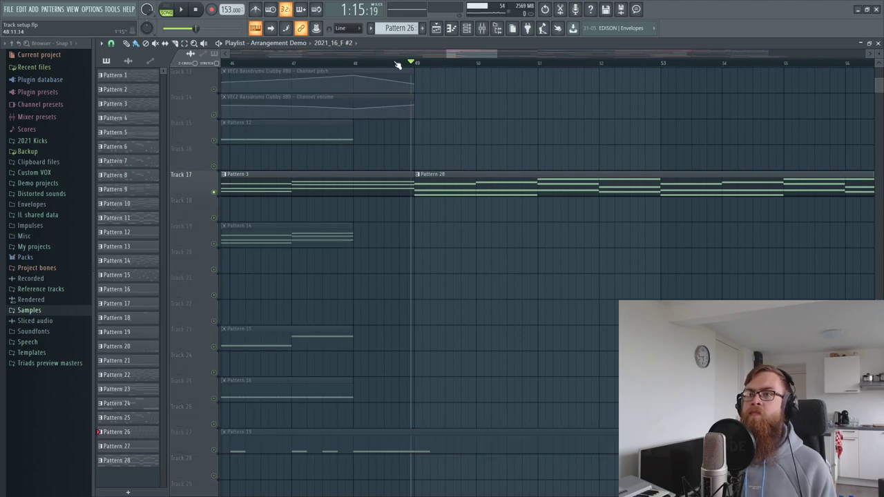
scroll(397, 64, "down", 5)
Audition soloed Track 17 from bar 25, then park the playhead at bar 49 and reopen the Mixer
left_click_drag(428, 63, 282, 78)
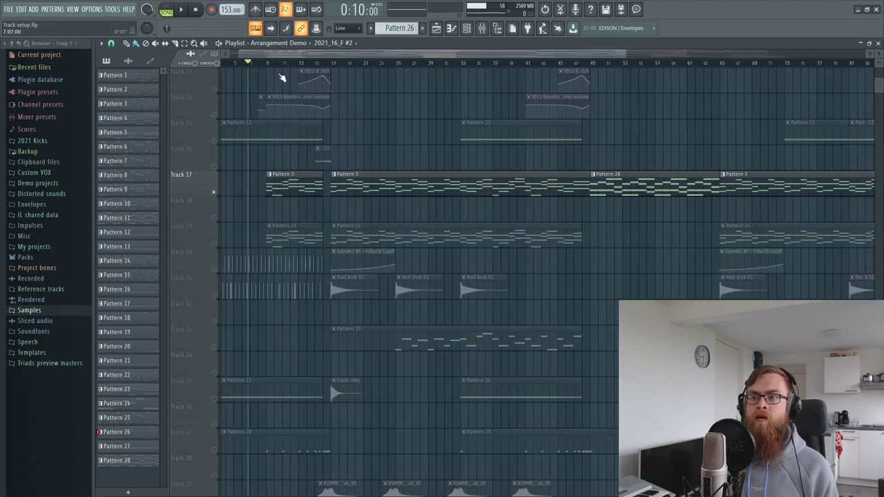
left_click(398, 62)
key("space")
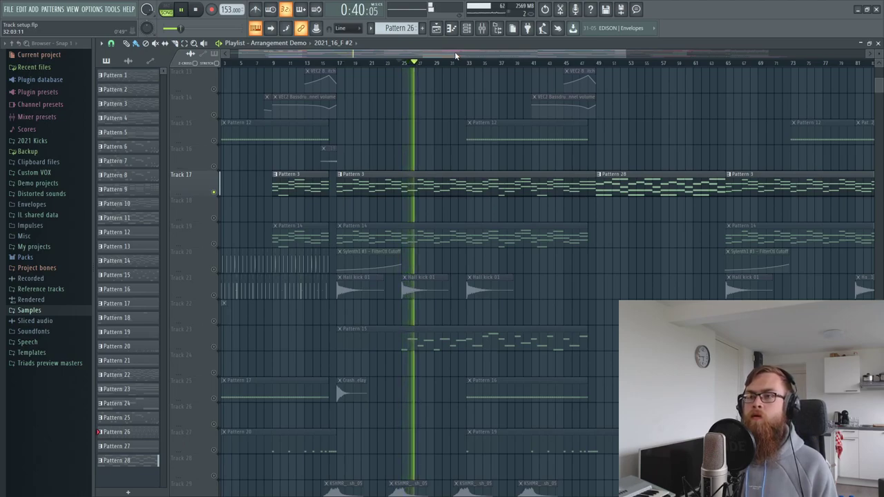
key("space")
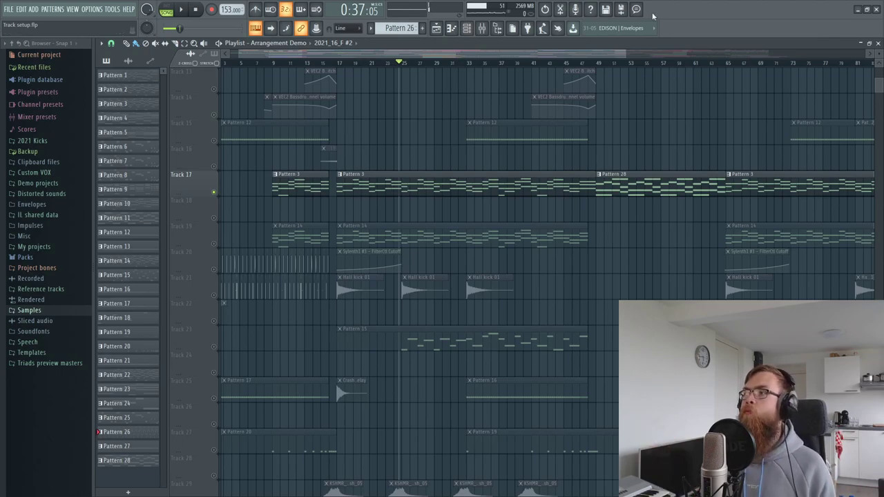
scroll(624, 61, "up", 5)
left_click(522, 62)
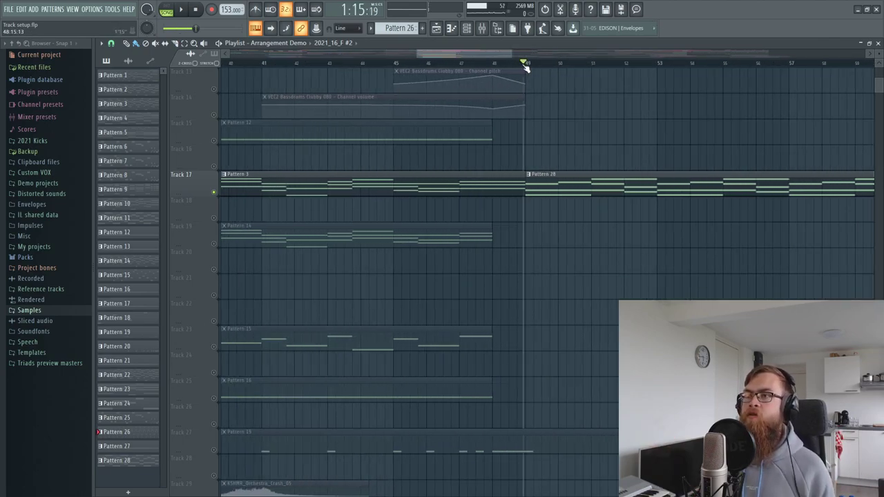
left_click(481, 29)
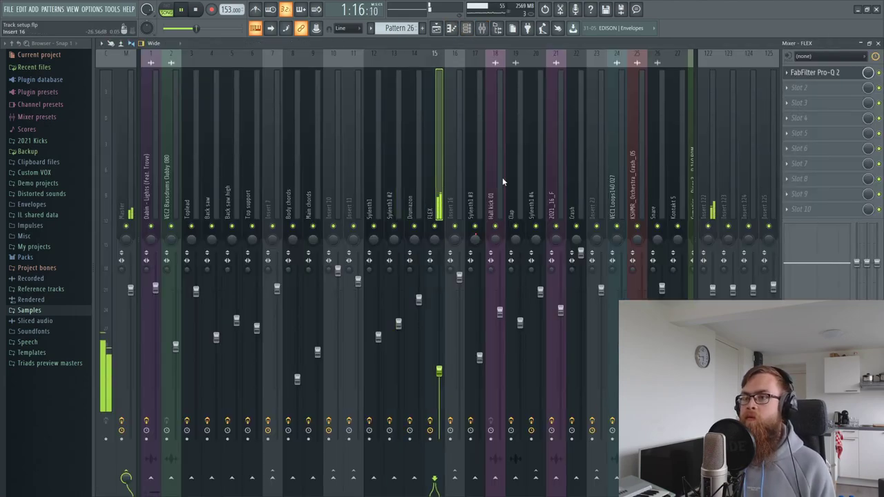
Open the FLEX channel's Pro-Q 2 and play briefly to hear its steep low cut
left_click(821, 73)
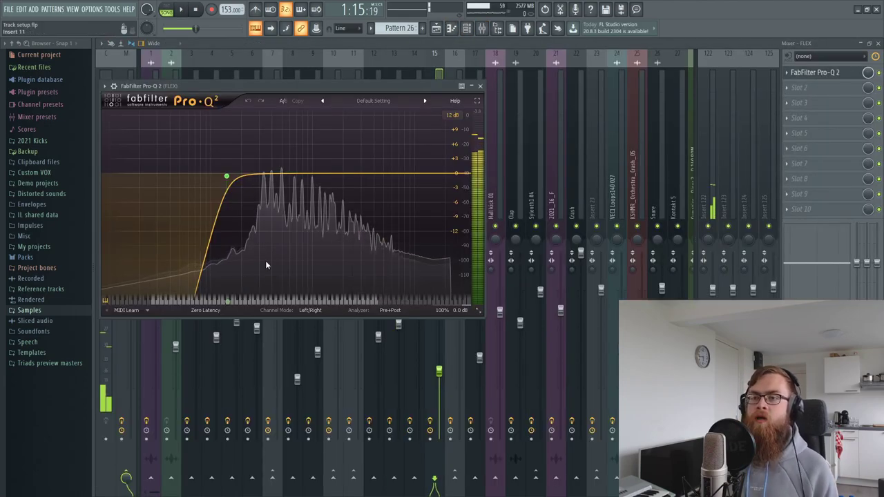
key("space")
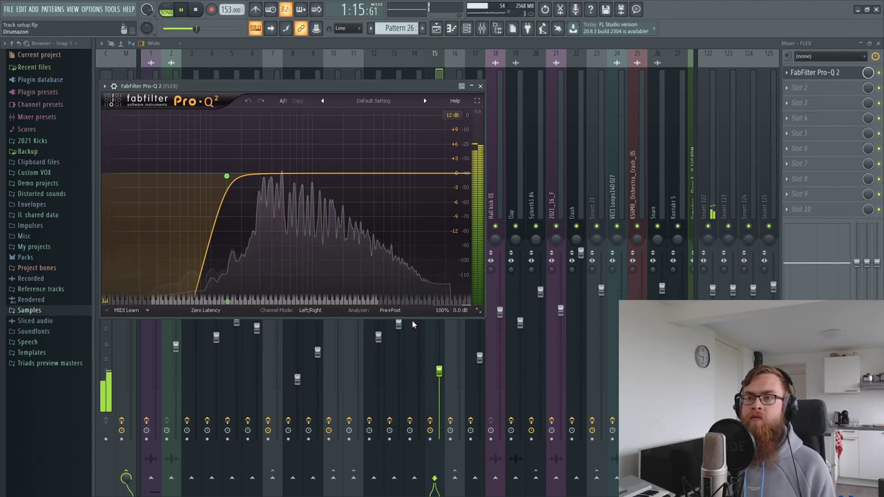
key("space")
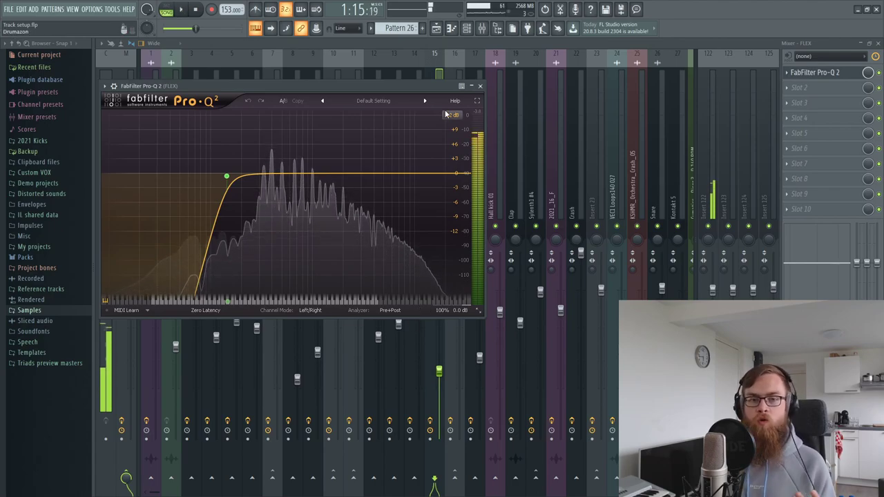
Return to the Arrangement Demo playlist and scroll the view around the drop at bar 49
left_click(436, 28)
scroll(636, 231, "up", 5)
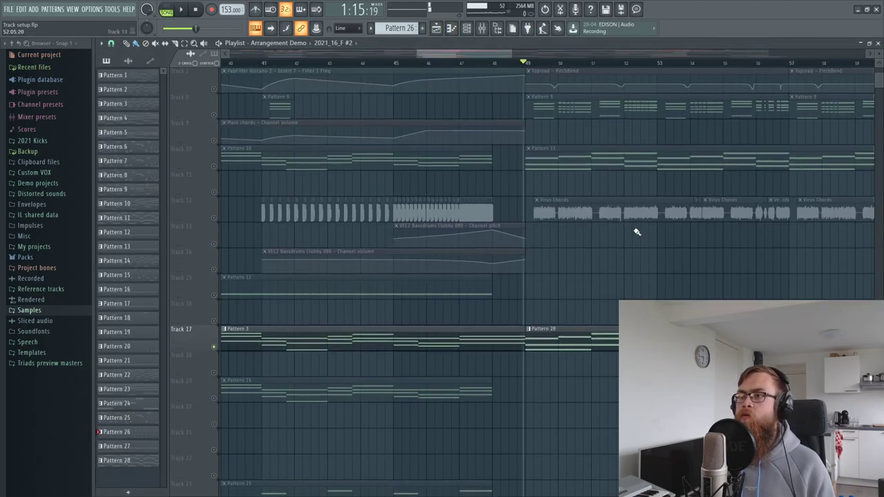
scroll(233, 243, "up", 3)
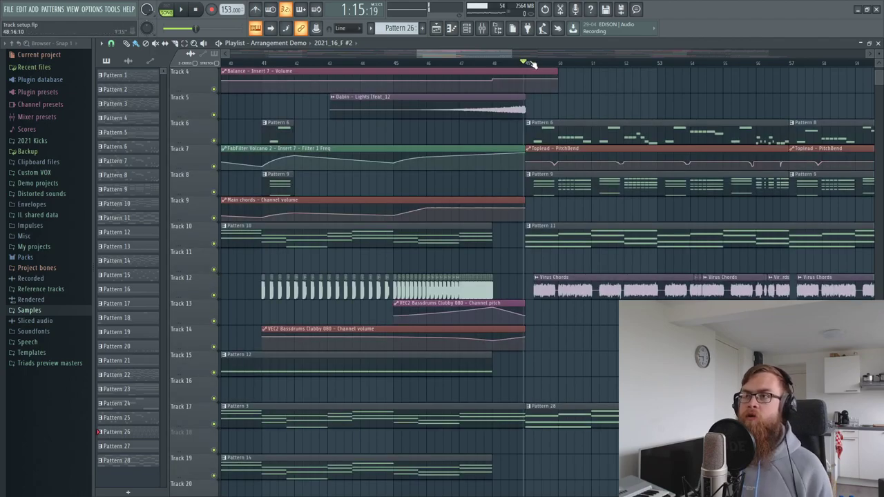
scroll(524, 61, "up", 3)
scroll(470, 65, "up", 2)
scroll(470, 65, "down", 1)
scroll(470, 65, "down", 2)
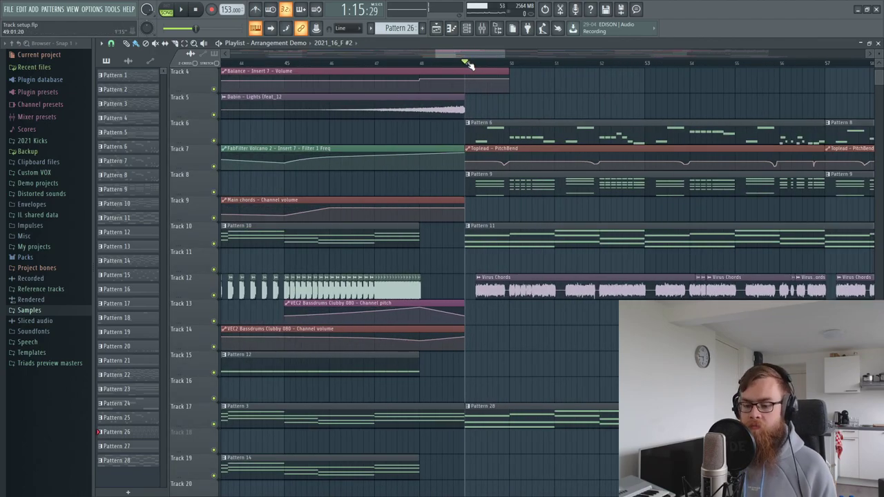